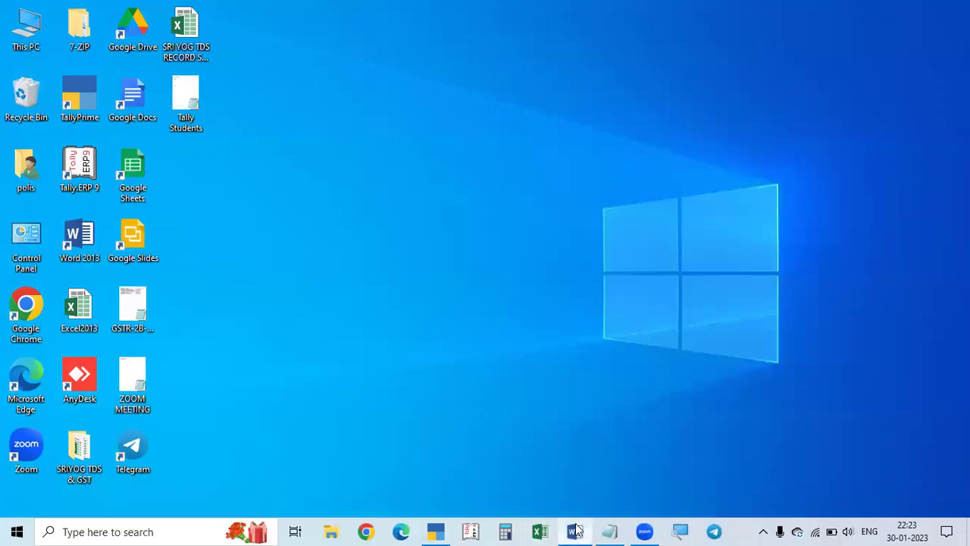
Open the TALLYPRIME-58D 29.01.23-COMM (E) image from the THUMBNAILS folder on the Ubuntu (D:) drive.
{"action": "left_click", "coordinate": [574, 532]}
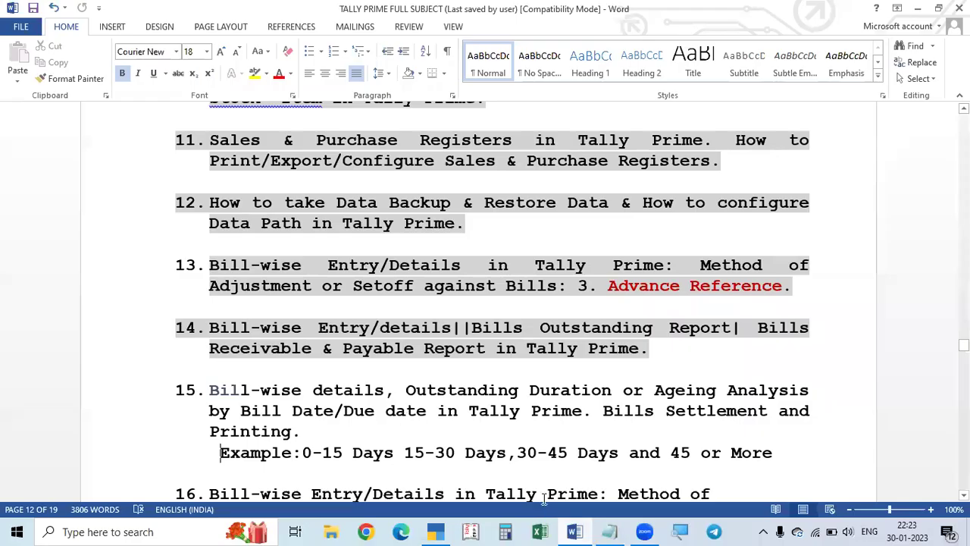
{"action": "left_click", "coordinate": [330, 529]}
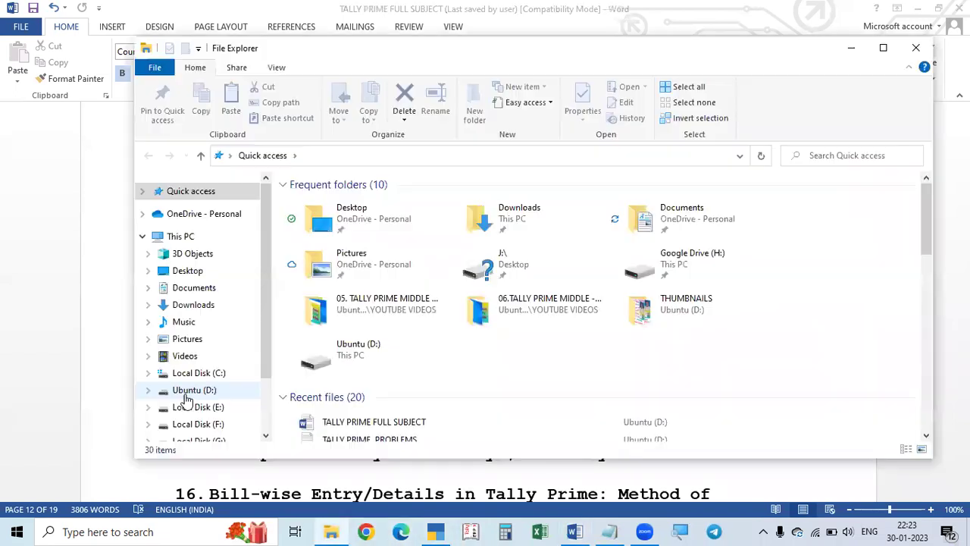
{"action": "left_click", "coordinate": [191, 391]}
{"action": "double_click", "coordinate": [328, 350]}
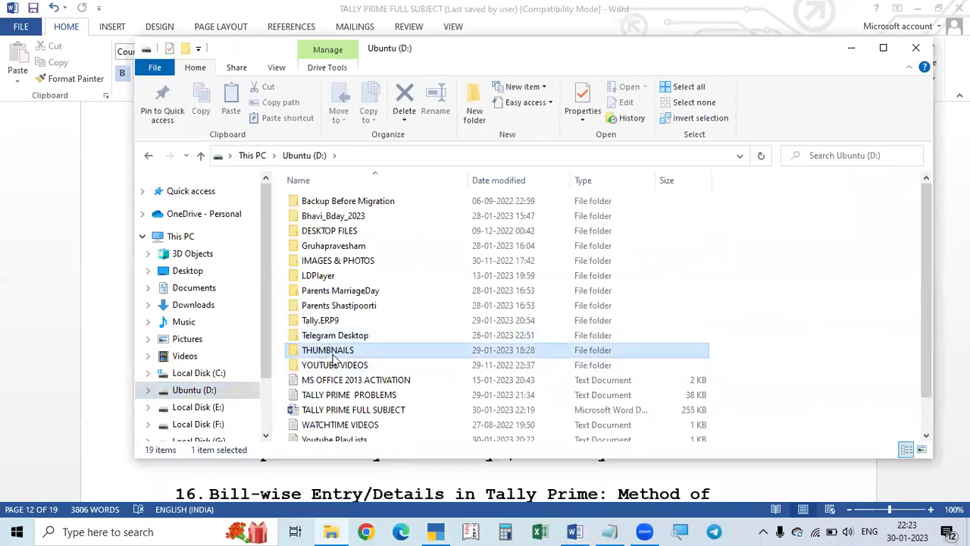
{"action": "scroll", "coordinate": [614, 387], "scroll_direction": "down", "scroll_amount": 5}
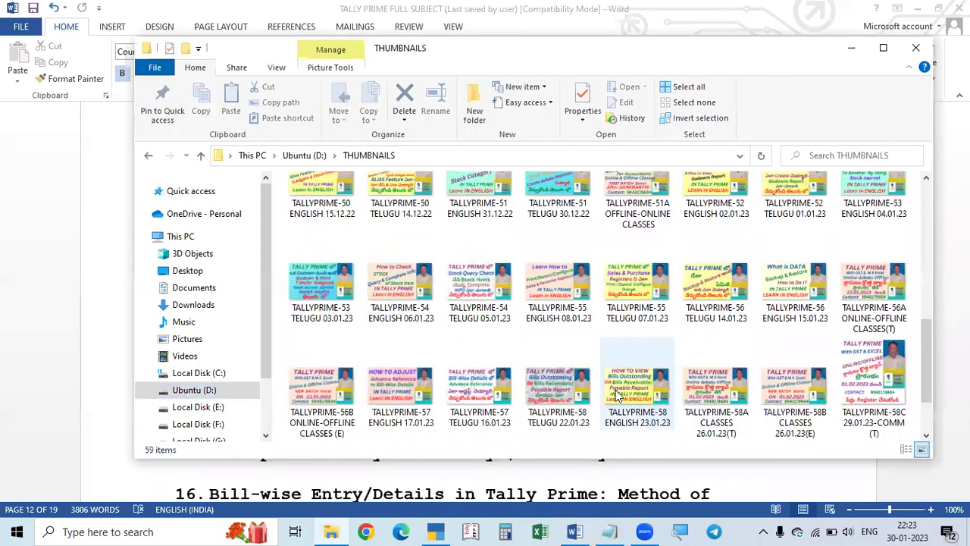
{"action": "scroll", "coordinate": [615, 388], "scroll_direction": "down", "scroll_amount": 2}
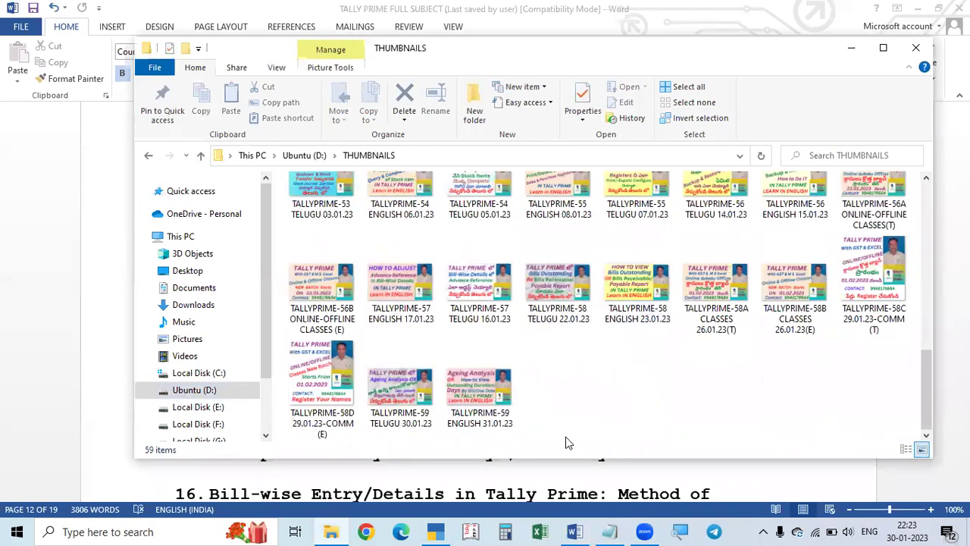
{"action": "left_click", "coordinate": [319, 391]}
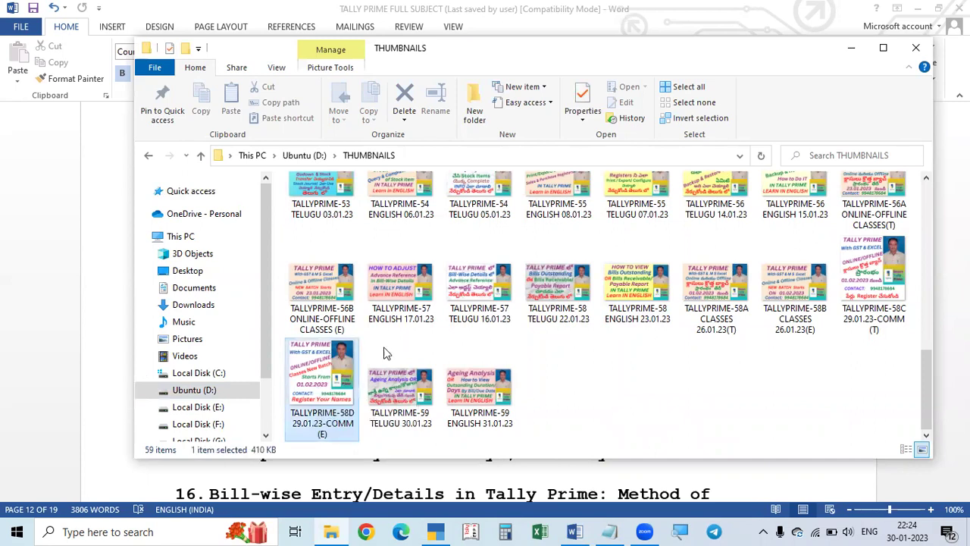
Put away the Word document, bring up the class announcement image once more and close it.
{"action": "left_click", "coordinate": [943, 74]}
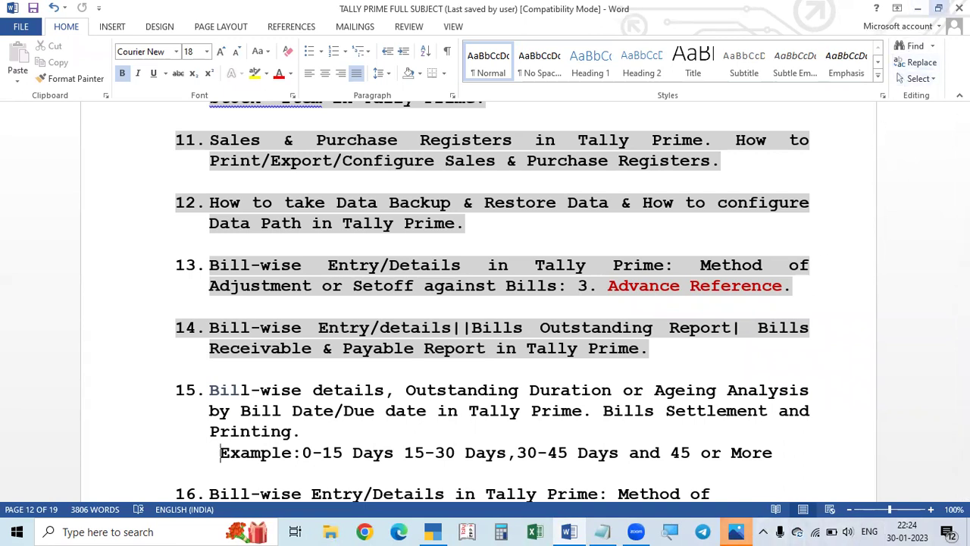
{"action": "left_click", "coordinate": [917, 9]}
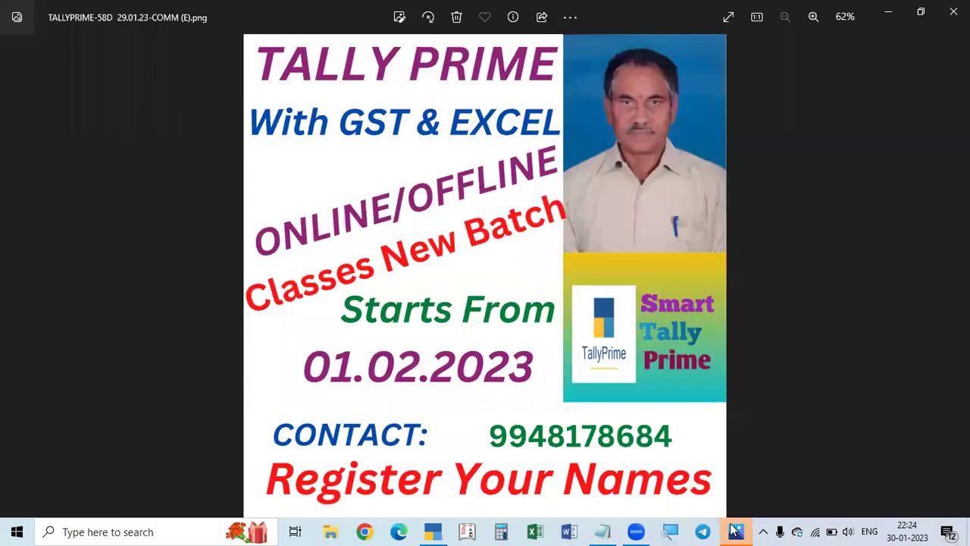
{"action": "left_click", "coordinate": [733, 530]}
{"action": "left_click", "coordinate": [733, 530]}
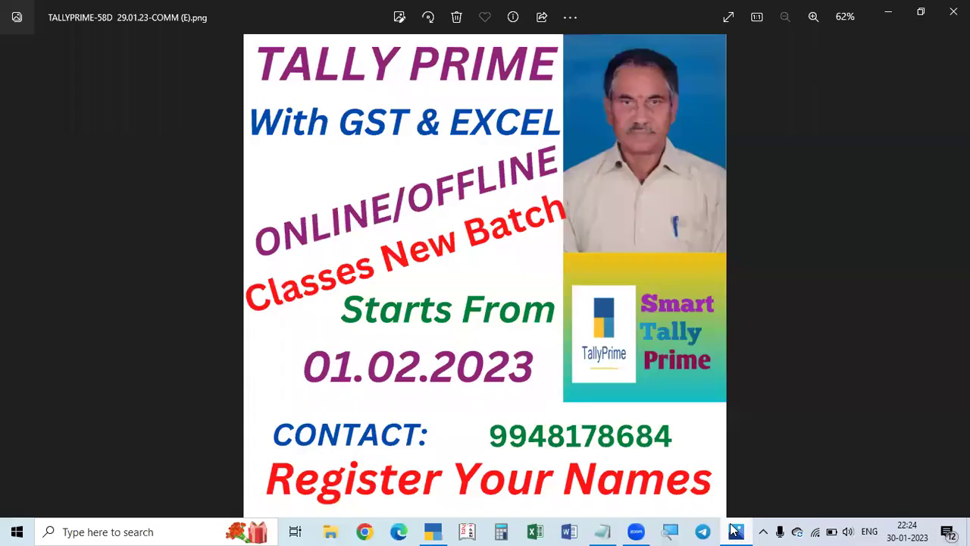
{"action": "left_click", "coordinate": [734, 530]}
{"action": "left_click", "coordinate": [733, 529]}
{"action": "left_click", "coordinate": [949, 14]}
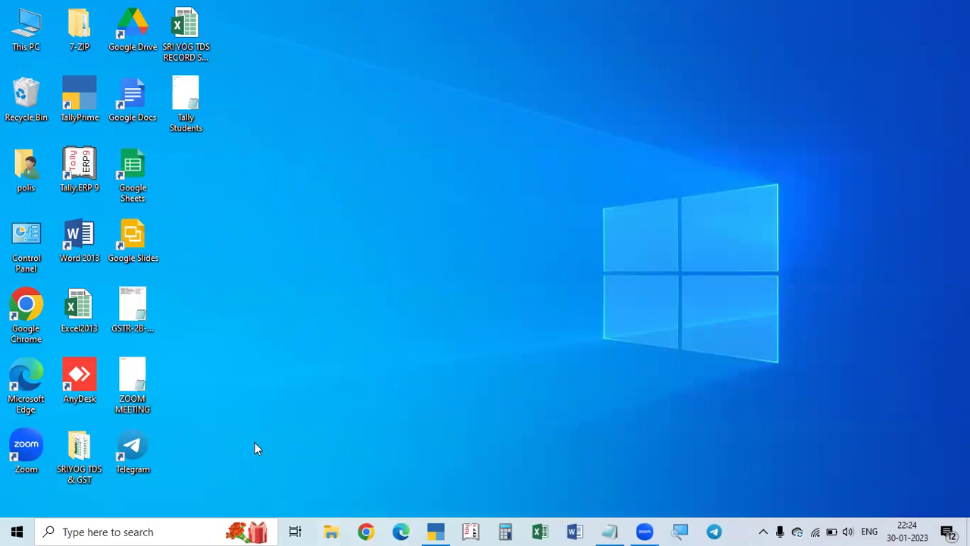
View the TALLYPRIME-59 ENGLISH 31.01.23 image from the THUMBNAILS folder on drive D:, and close the image and the folder window.
{"action": "key", "text": "super+e"}
{"action": "left_click", "coordinate": [197, 389]}
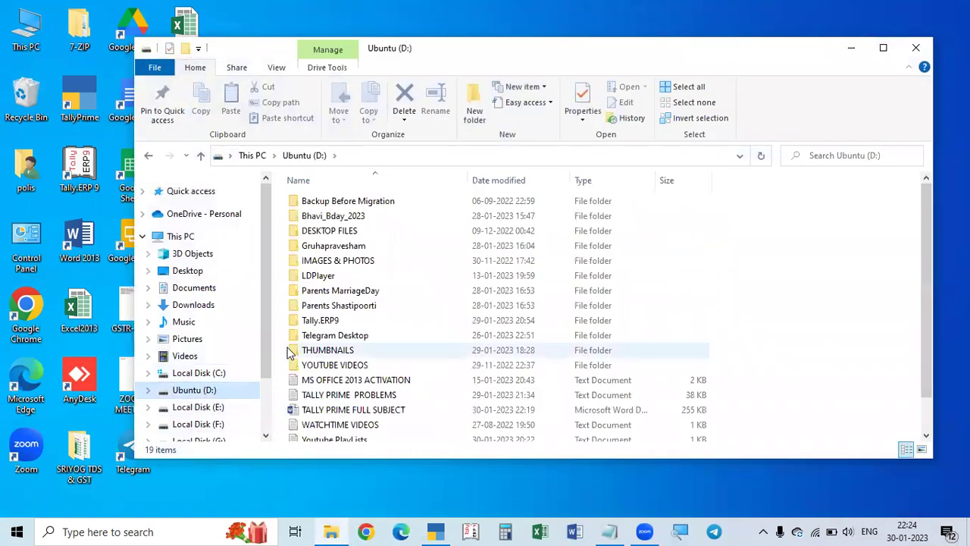
{"action": "double_click", "coordinate": [333, 350]}
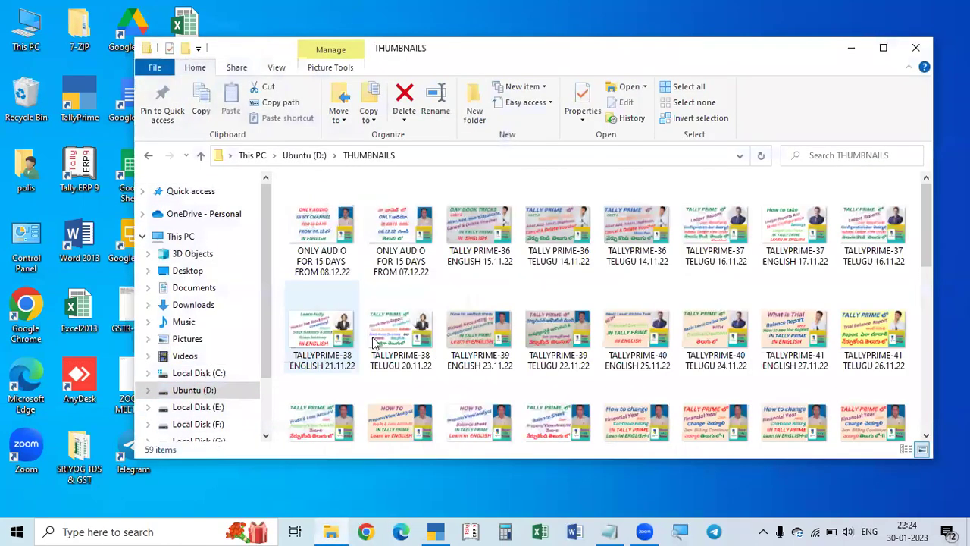
{"action": "scroll", "coordinate": [475, 365], "scroll_direction": "down", "scroll_amount": 10}
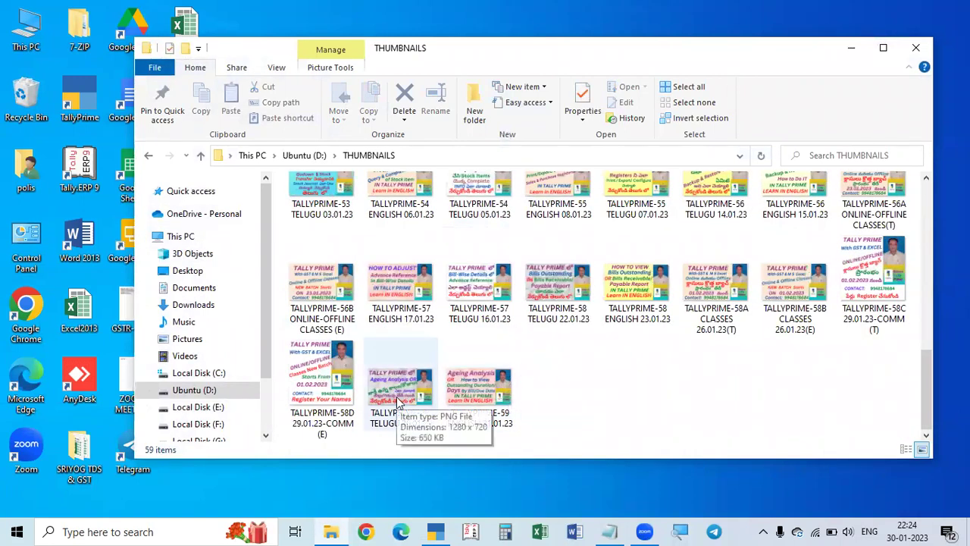
{"action": "left_click", "coordinate": [458, 409]}
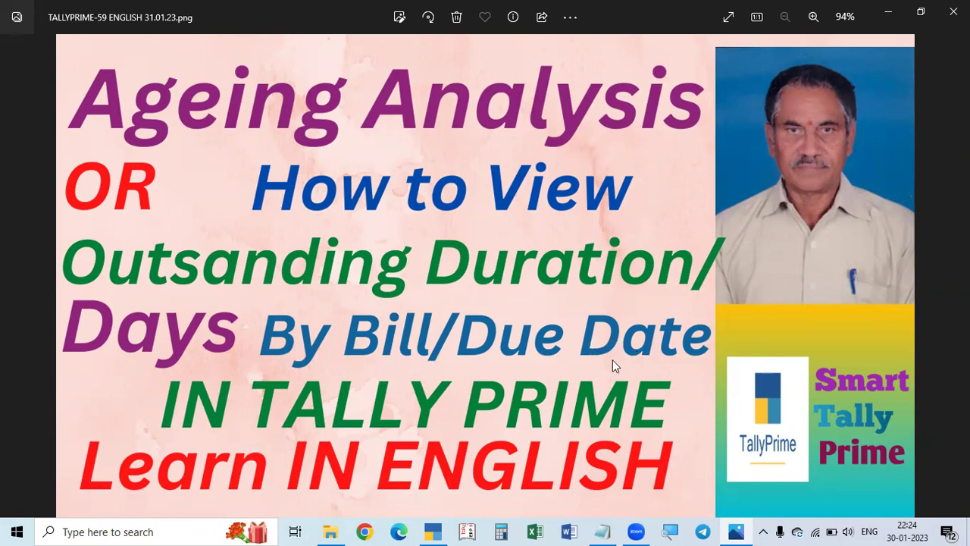
{"action": "left_click", "coordinate": [954, 12]}
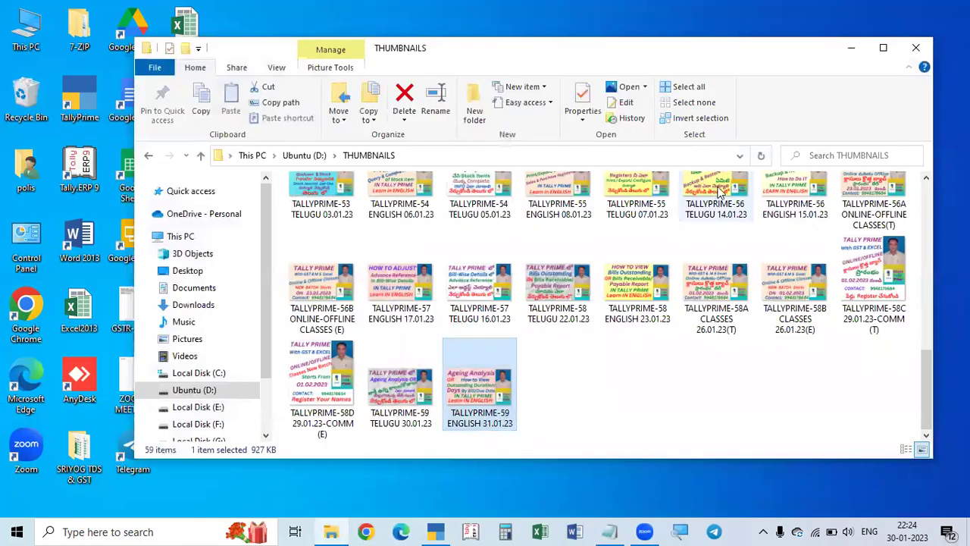
{"action": "left_click", "coordinate": [916, 48]}
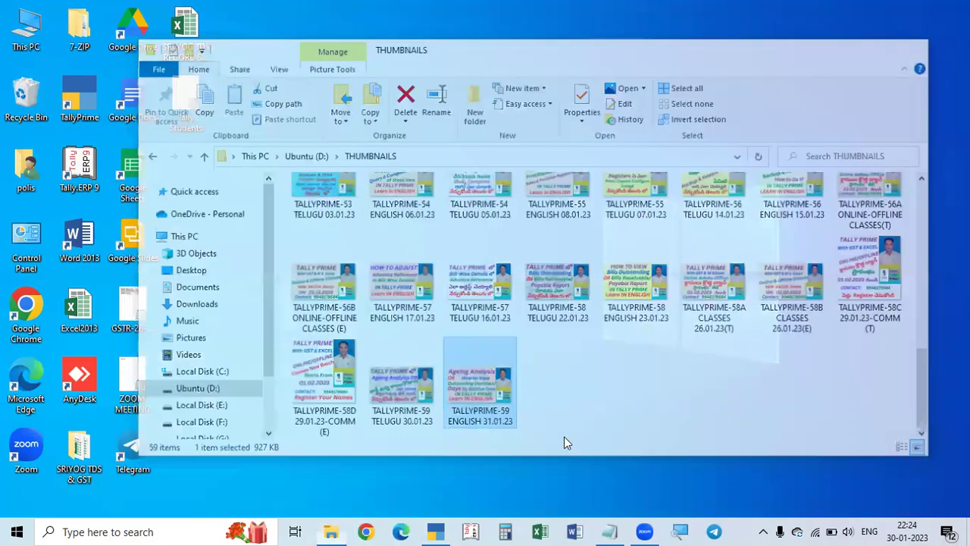
Switch to the TALLY PRIME PROBLEMS file in Notepad and review the methods of adjustment under Bill-Wise Entry/Details.
{"action": "left_click", "coordinate": [434, 530]}
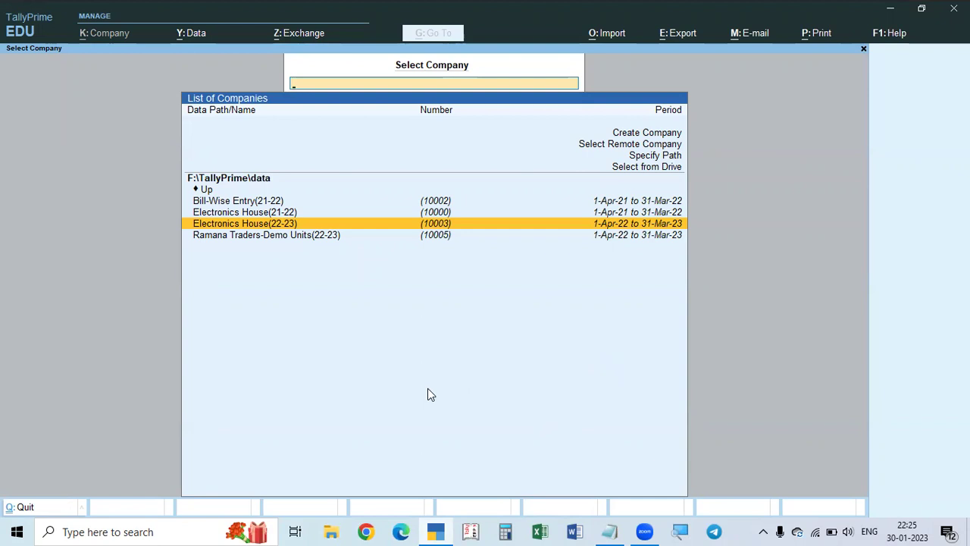
{"action": "left_click", "coordinate": [435, 531]}
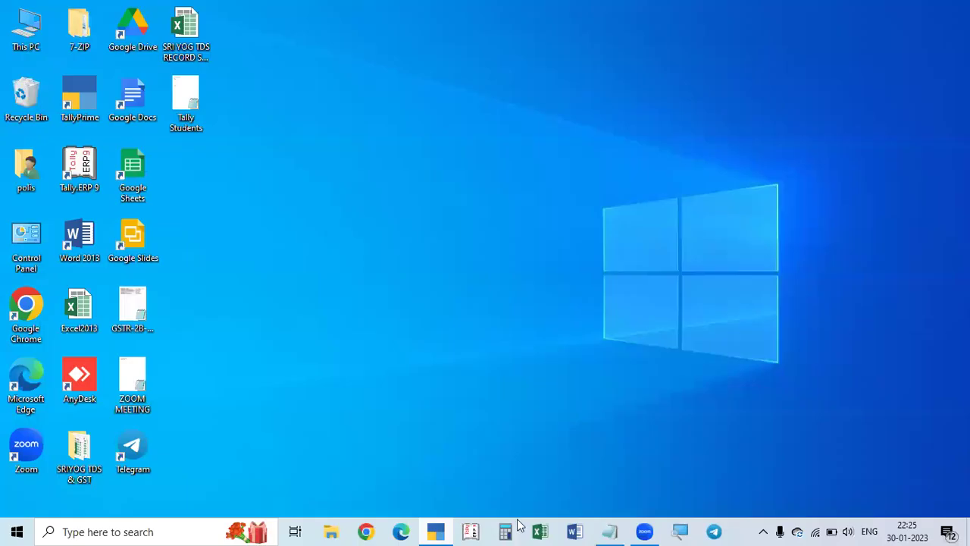
{"action": "left_click", "coordinate": [614, 531]}
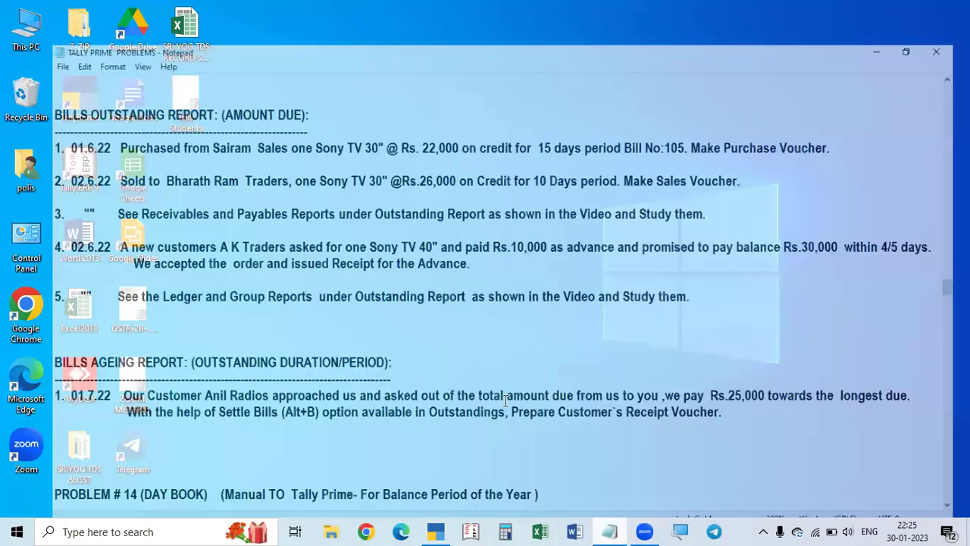
{"action": "scroll", "coordinate": [506, 400], "scroll_direction": "up", "scroll_amount": 20}
{"action": "scroll", "coordinate": [506, 400], "scroll_direction": "up", "scroll_amount": 9}
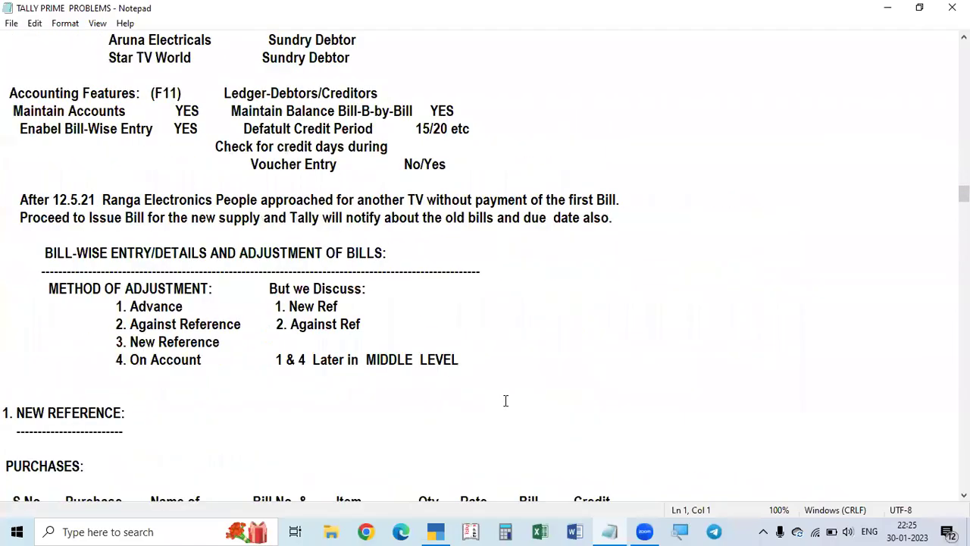
{"action": "left_click_drag", "start_coordinate": [128, 359], "coordinate": [162, 361]}
{"action": "left_click_drag", "start_coordinate": [130, 395], "coordinate": [189, 413]}
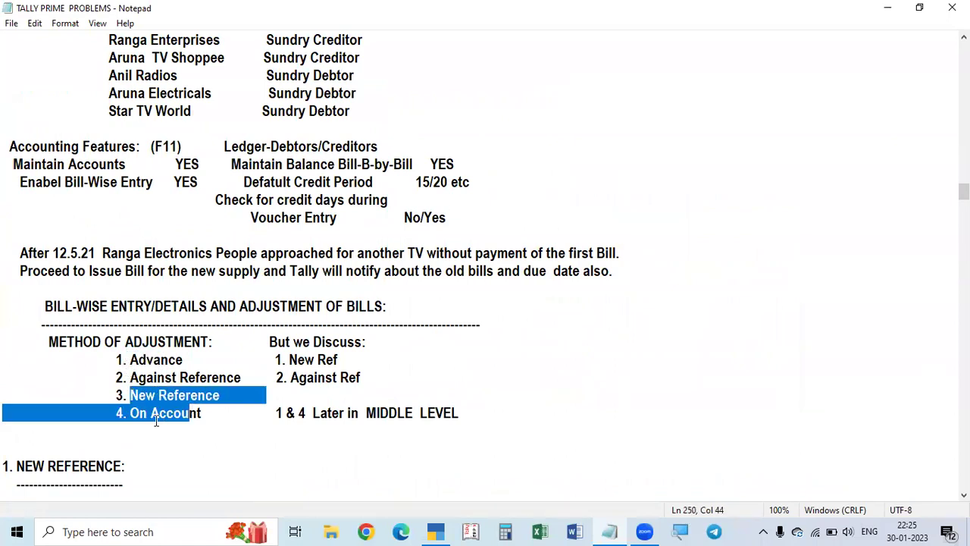
{"action": "left_click", "coordinate": [158, 424]}
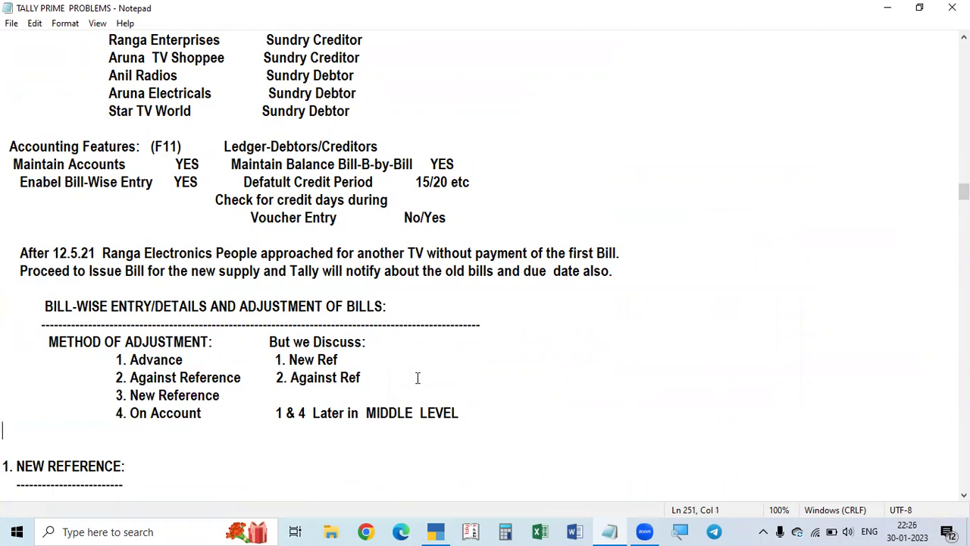
{"action": "scroll", "coordinate": [417, 377], "scroll_direction": "down", "scroll_amount": 4}
{"action": "scroll", "coordinate": [417, 374], "scroll_direction": "up", "scroll_amount": 3}
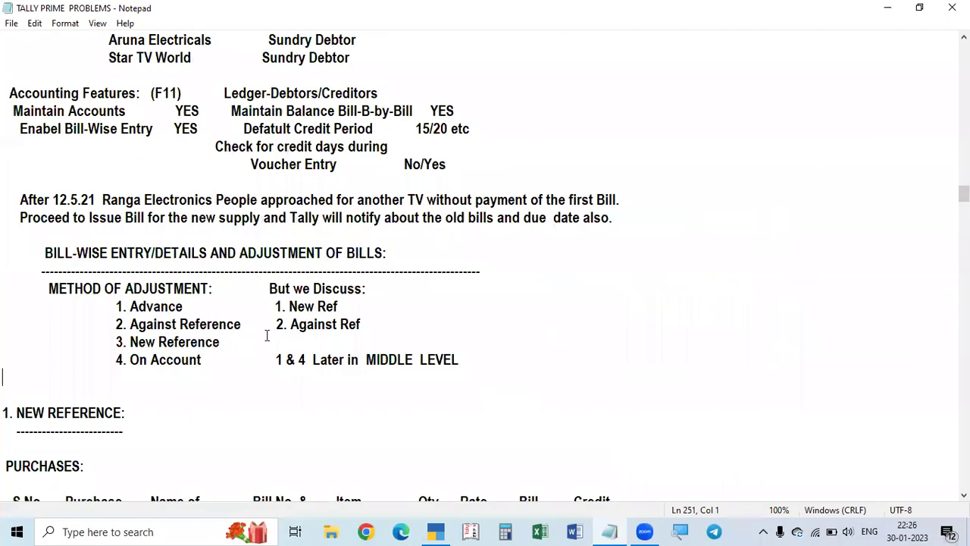
Look through the bill-wise problems in the notes and go back to the Advance Reference section.
{"action": "scroll", "coordinate": [132, 307], "scroll_direction": "down", "scroll_amount": 20}
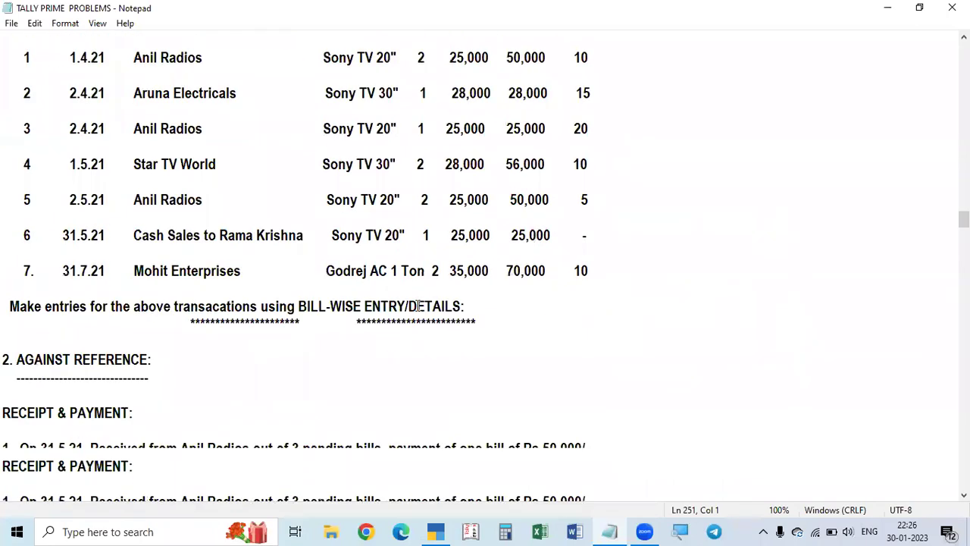
{"action": "scroll", "coordinate": [433, 297], "scroll_direction": "down", "scroll_amount": 15}
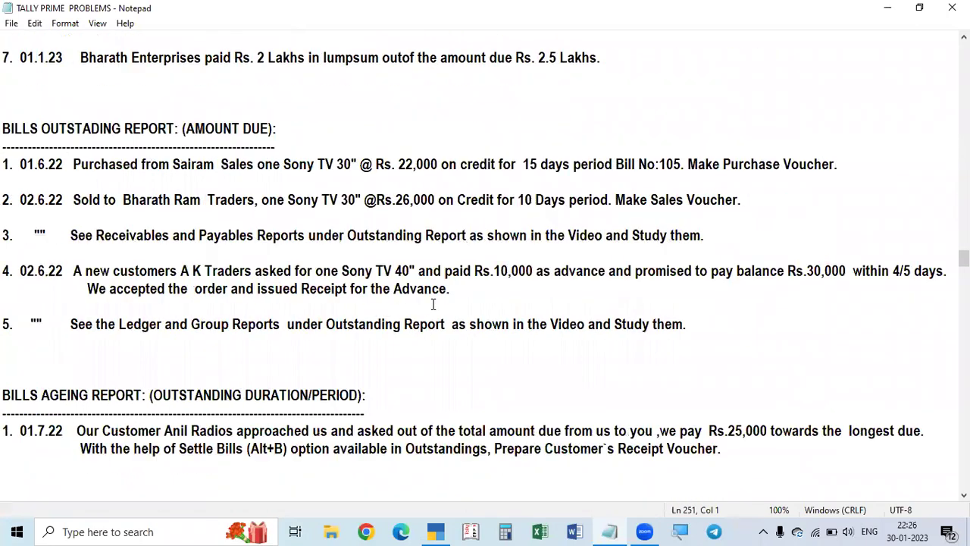
{"action": "scroll", "coordinate": [433, 304], "scroll_direction": "up", "scroll_amount": 1}
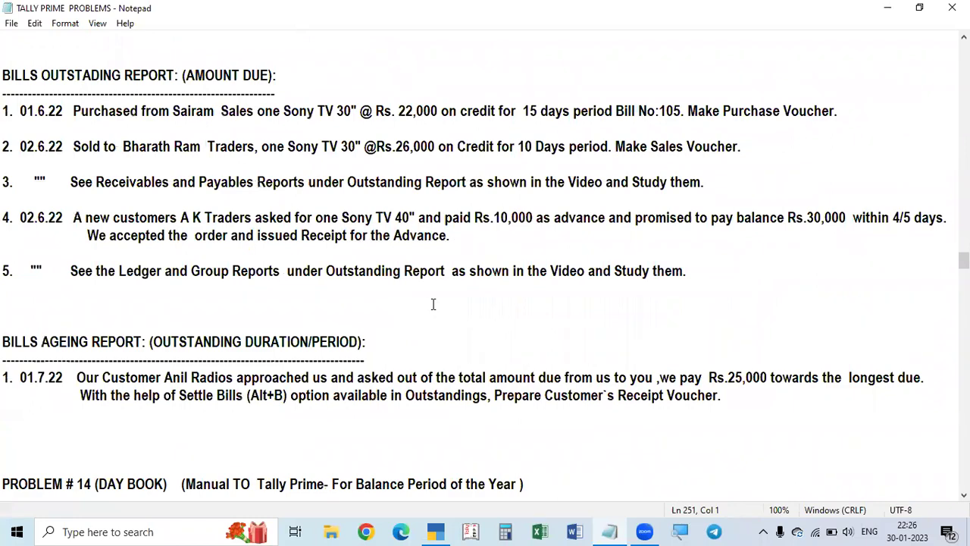
{"action": "scroll", "coordinate": [433, 304], "scroll_direction": "up", "scroll_amount": 1}
{"action": "scroll", "coordinate": [432, 304], "scroll_direction": "up", "scroll_amount": 8}
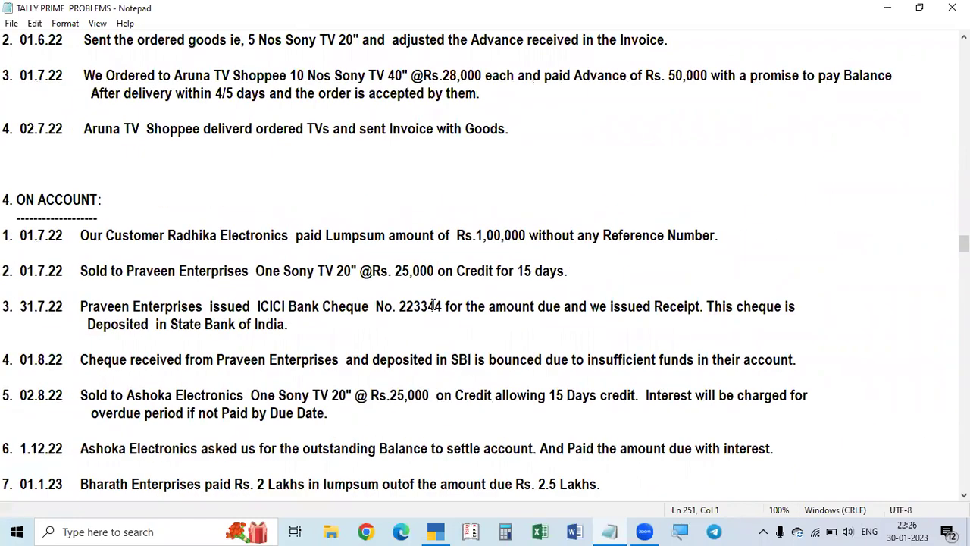
{"action": "scroll", "coordinate": [433, 304], "scroll_direction": "up", "scroll_amount": 5}
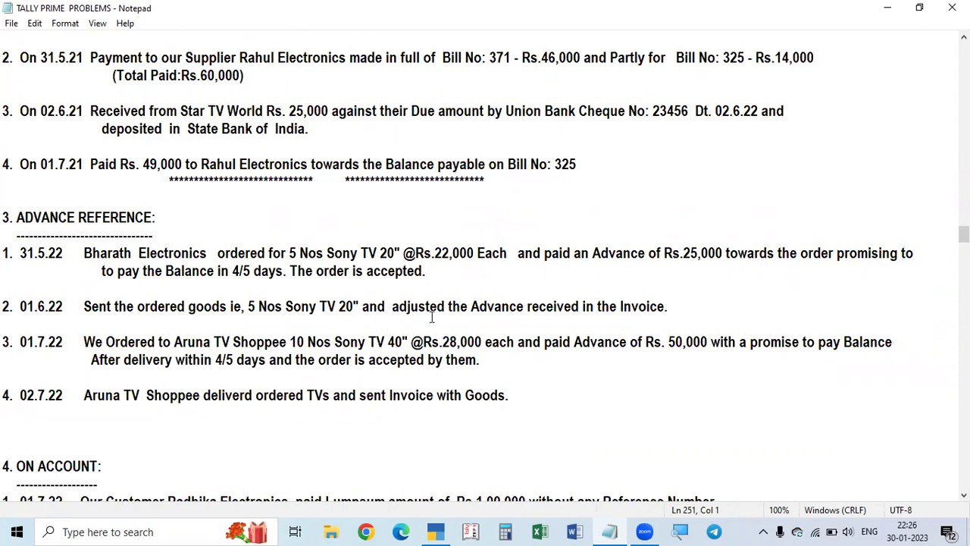
Read the On Account, Bills Outstanding Report and Bills Ageing Report problems, and minimize the notes.
{"action": "scroll", "coordinate": [453, 376], "scroll_direction": "down", "scroll_amount": 7}
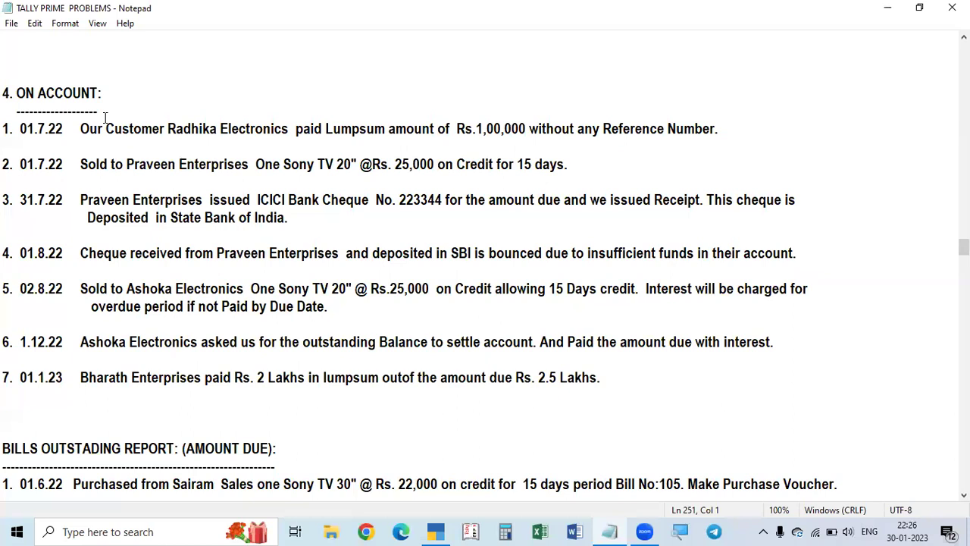
{"action": "scroll", "coordinate": [136, 155], "scroll_direction": "down", "scroll_amount": 4}
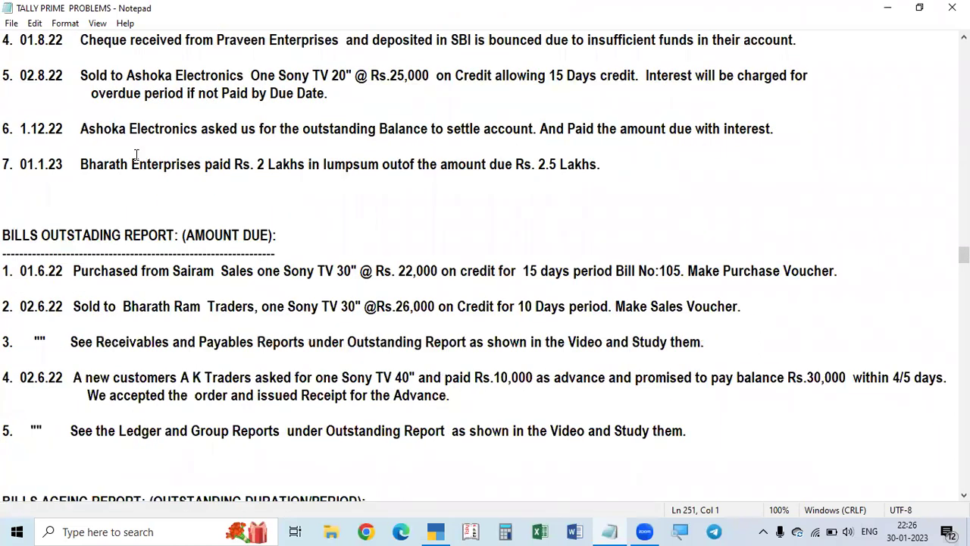
{"action": "scroll", "coordinate": [137, 155], "scroll_direction": "down", "scroll_amount": 5}
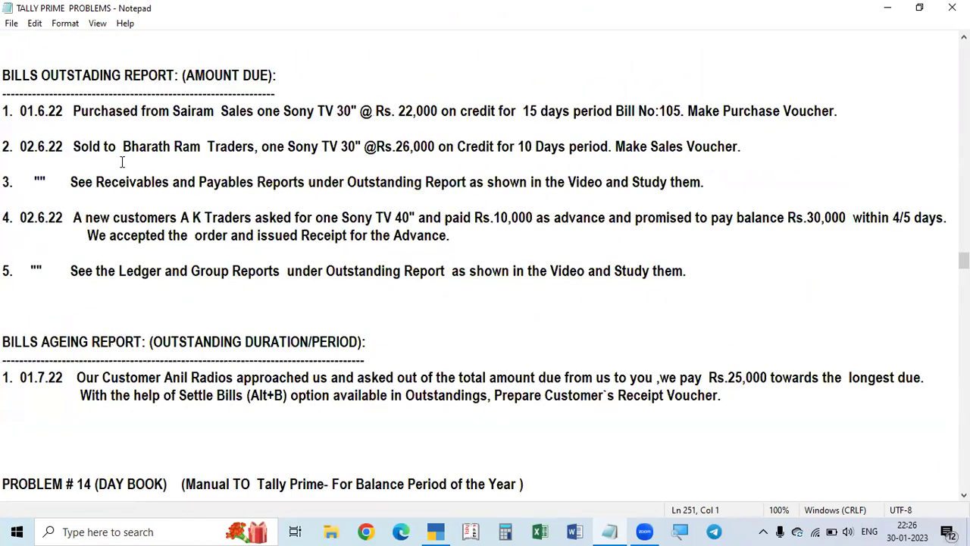
{"action": "scroll", "coordinate": [313, 249], "scroll_direction": "up", "scroll_amount": 1}
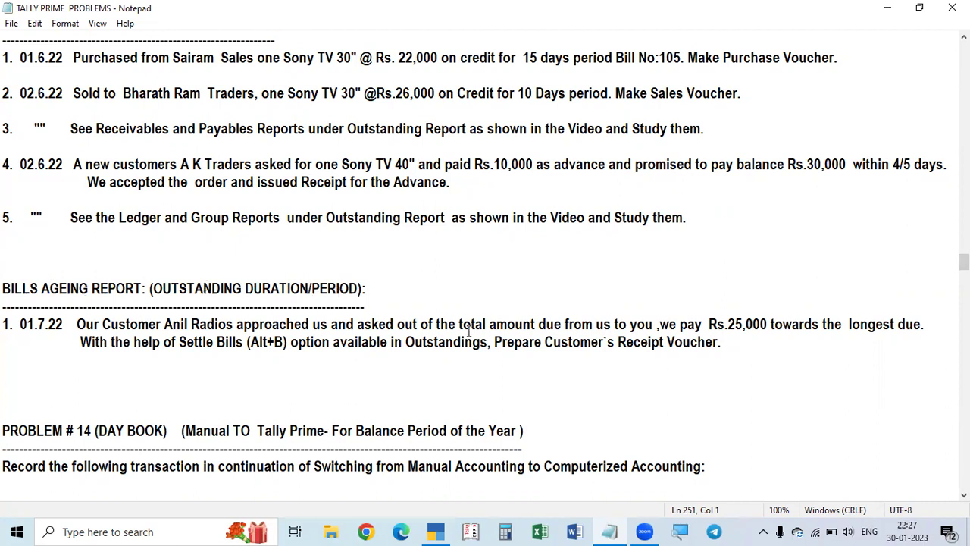
{"action": "scroll", "coordinate": [527, 361], "scroll_direction": "up", "scroll_amount": 1}
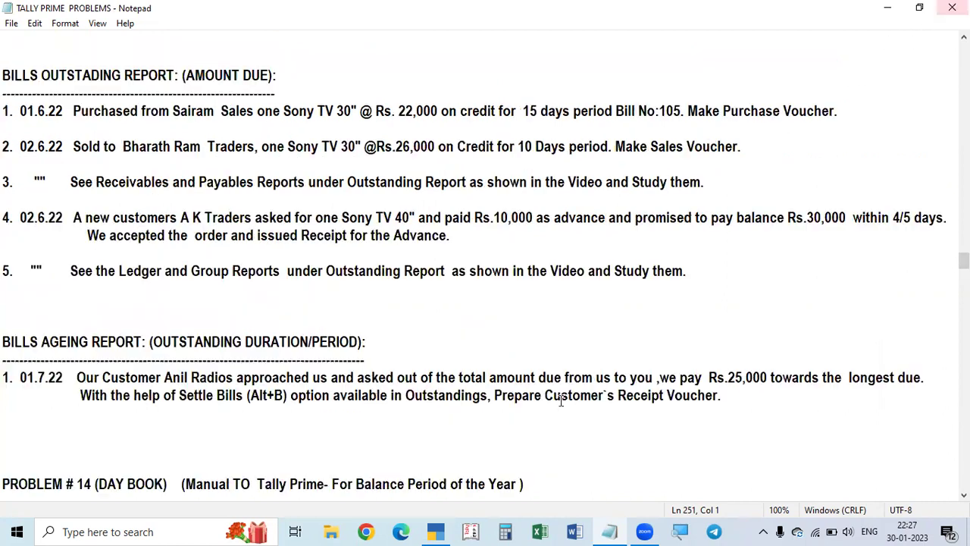
{"action": "scroll", "coordinate": [527, 361], "scroll_direction": "down", "scroll_amount": 9}
{"action": "scroll", "coordinate": [526, 361], "scroll_direction": "up", "scroll_amount": 8}
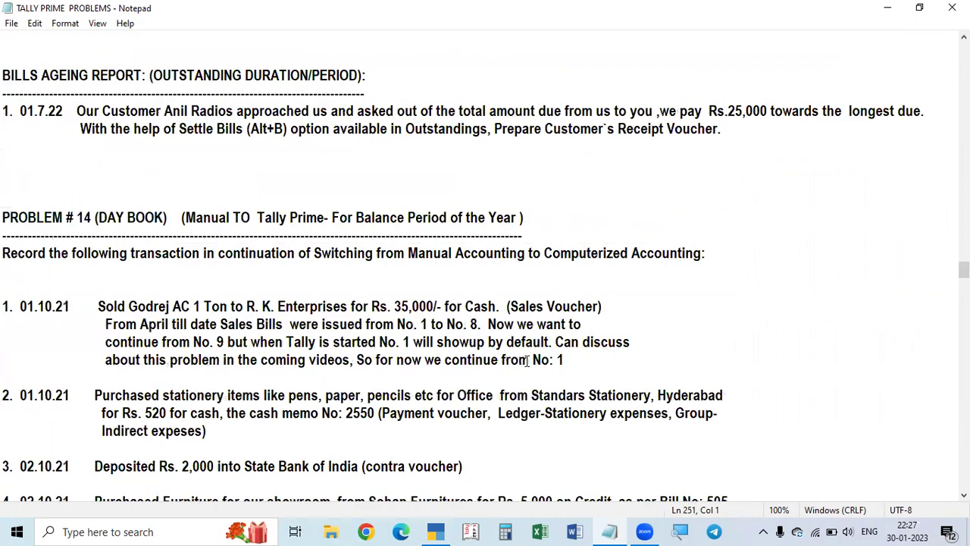
{"action": "left_click", "coordinate": [890, 13]}
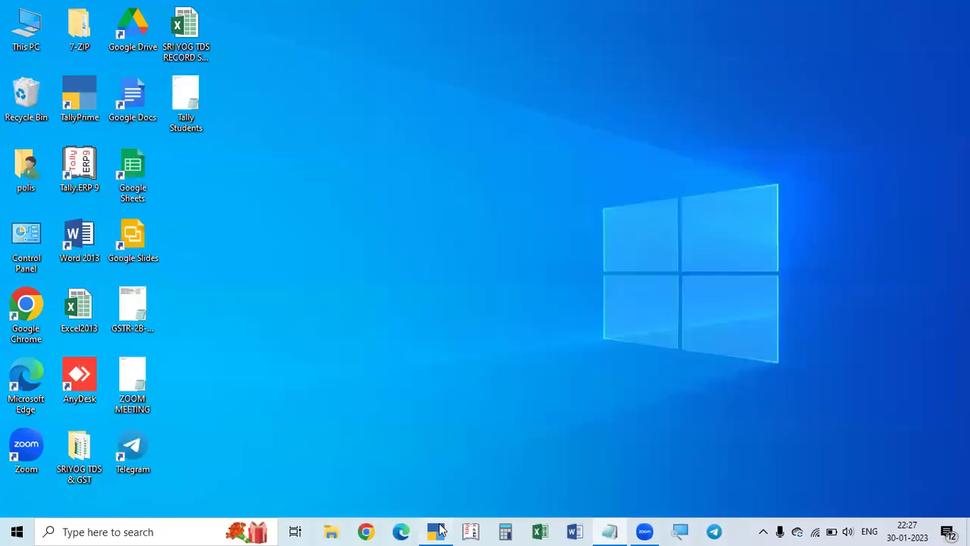
Switch to TallyPrime, load the company Electronics House(22-23) and open its outstanding receivables report.
{"action": "left_click", "coordinate": [441, 529]}
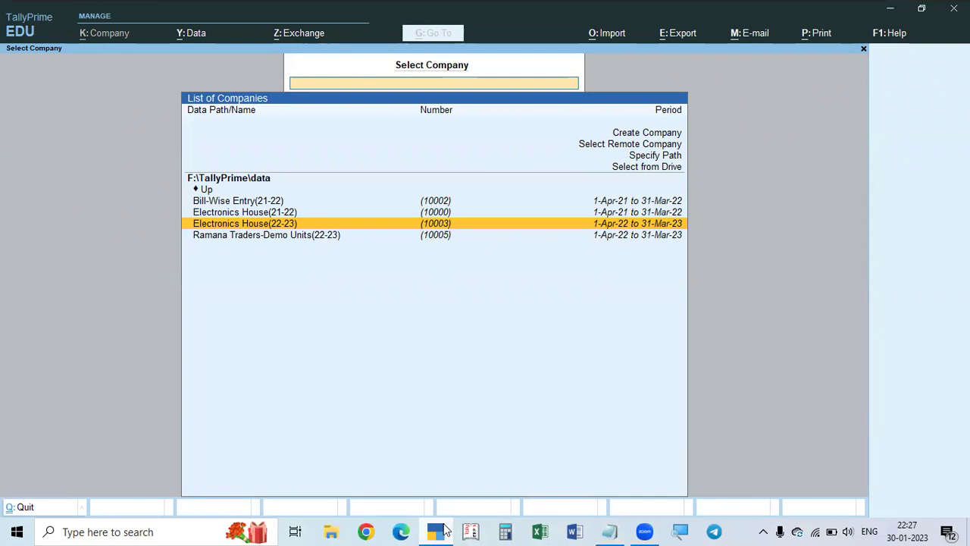
{"action": "key", "text": "Return"}
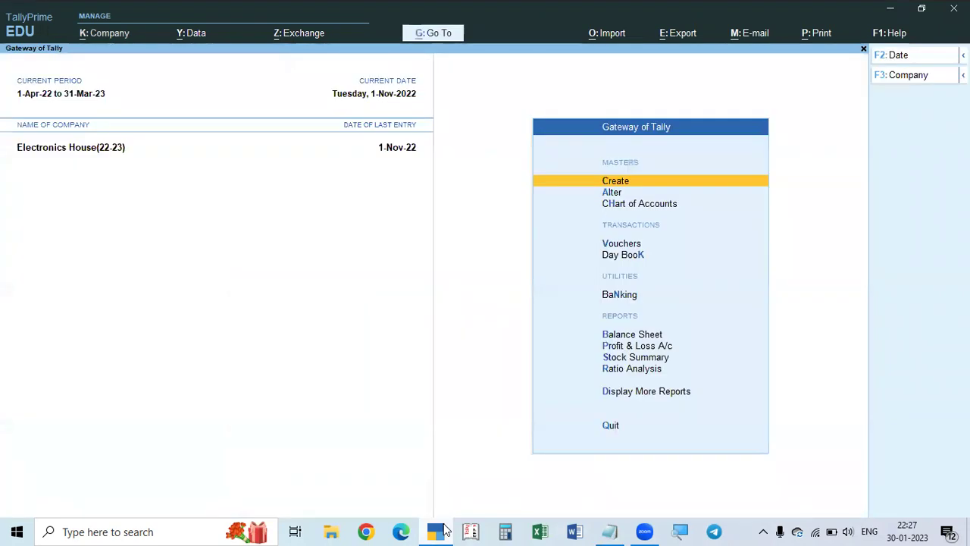
{"action": "key", "text": "d"}
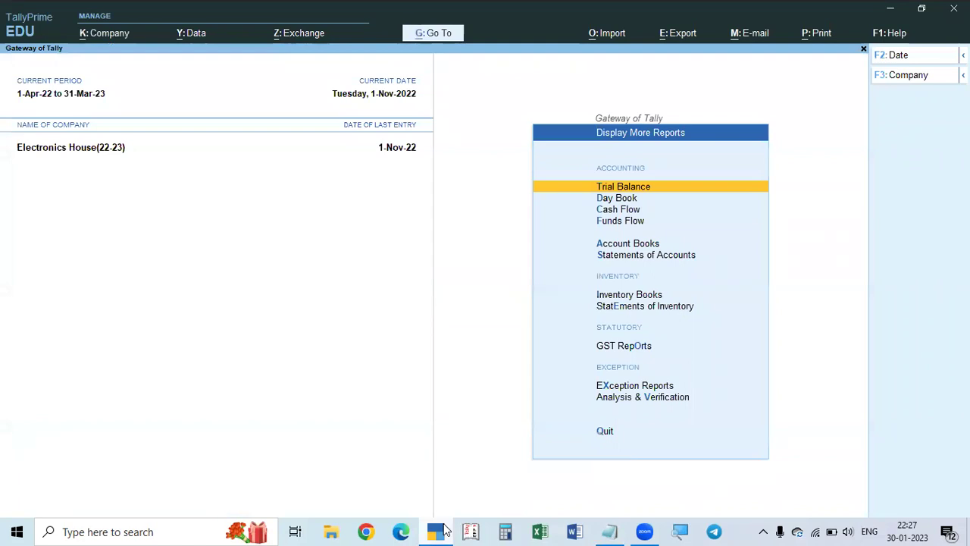
{"action": "left_click", "coordinate": [686, 256]}
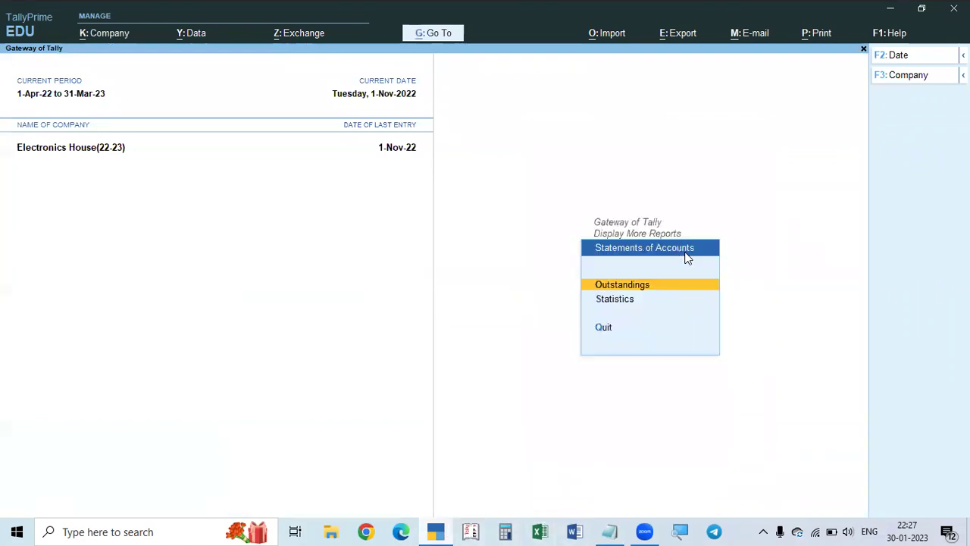
{"action": "left_click", "coordinate": [622, 291]}
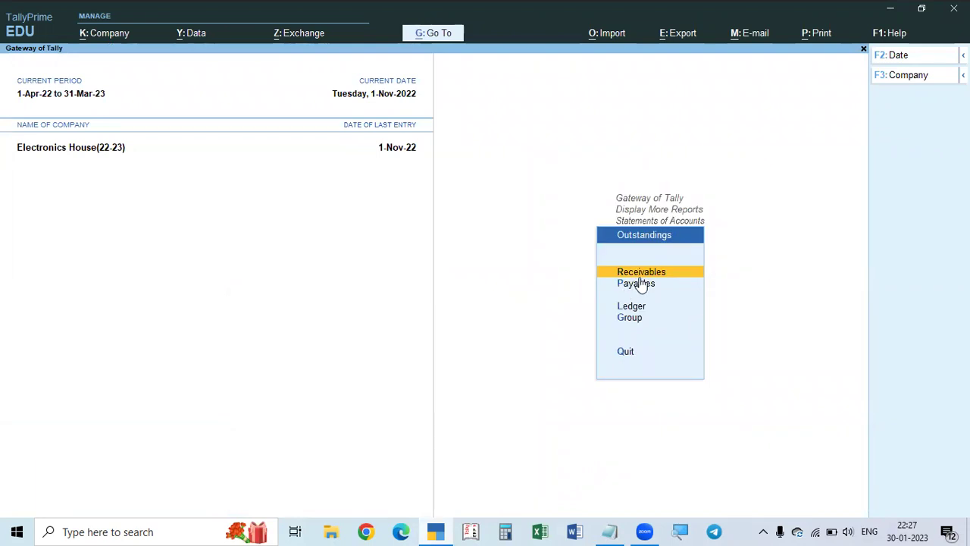
{"action": "left_click", "coordinate": [641, 275]}
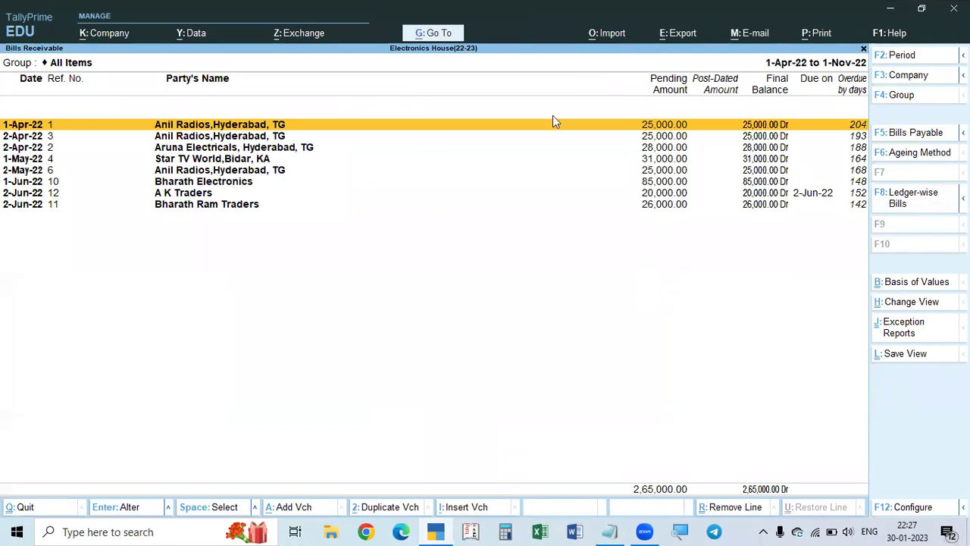
Outline the reference number, party name, pending amount, due date and overdue days columns with rectangles, and clear the annotations.
{"action": "key", "text": "ctrl+alt+p"}
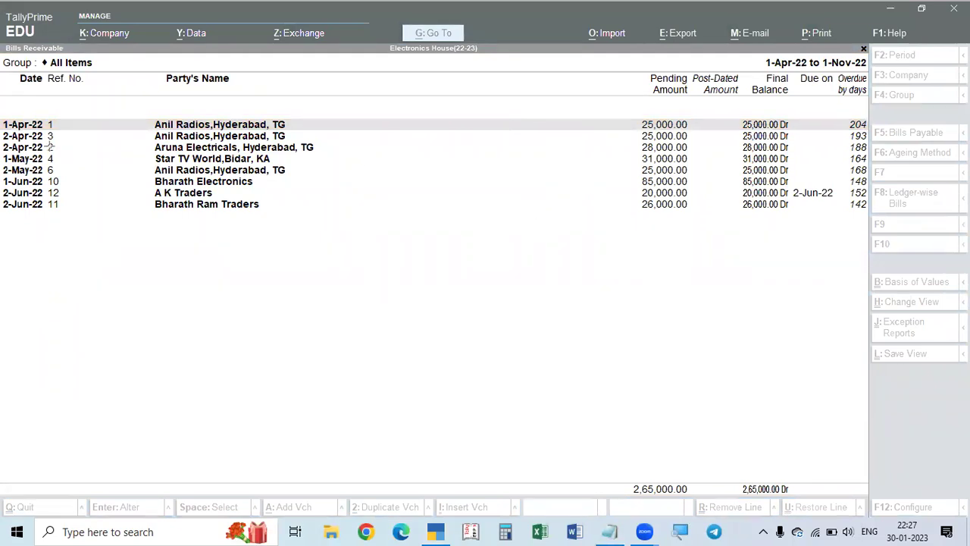
{"action": "mouse_move", "coordinate": [29, 107]}
{"action": "left_mouse_down"}
{"action": "mouse_move", "coordinate": [29, 172]}
{"action": "mouse_move", "coordinate": [43, 225]}
{"action": "mouse_move", "coordinate": [74, 224]}
{"action": "left_mouse_up"}
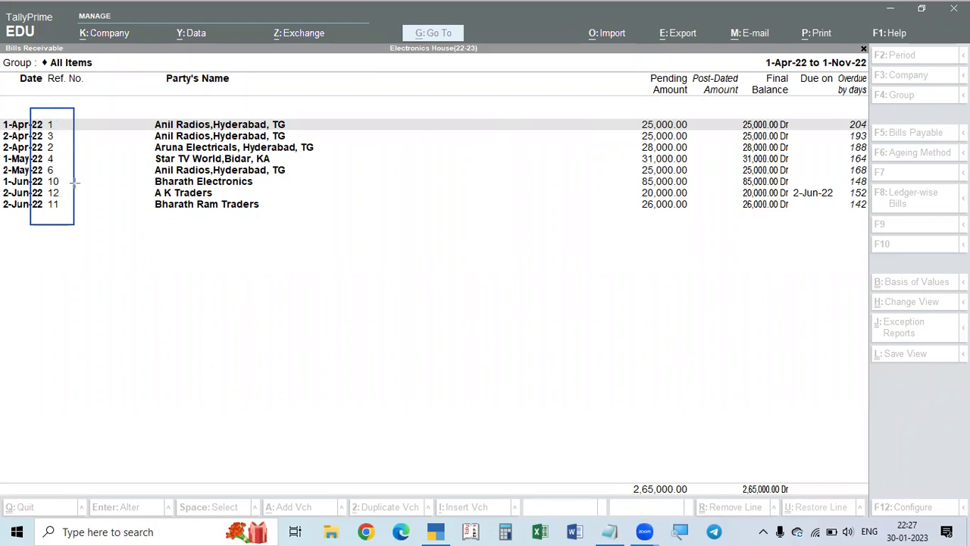
{"action": "mouse_move", "coordinate": [146, 117]}
{"action": "left_mouse_down"}
{"action": "mouse_move", "coordinate": [161, 148]}
{"action": "mouse_move", "coordinate": [341, 220]}
{"action": "left_mouse_up"}
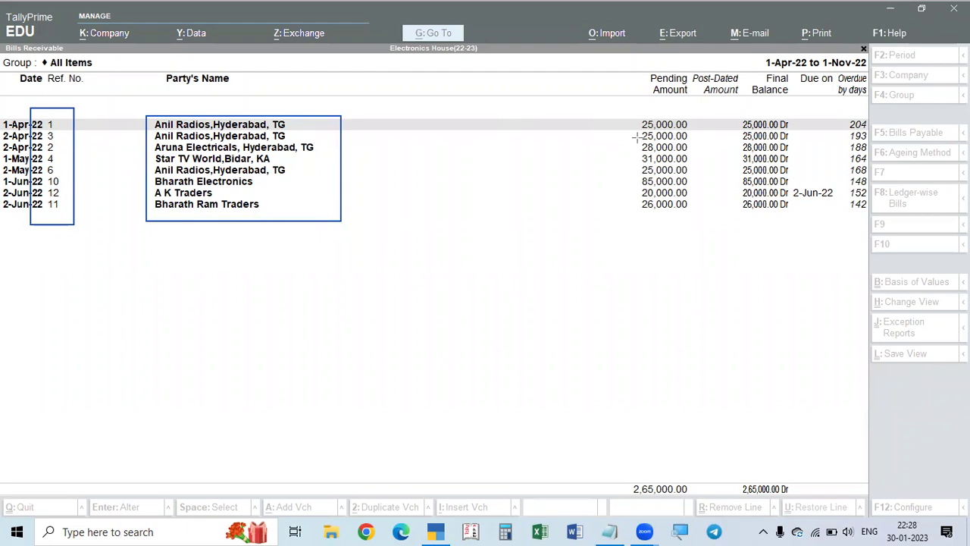
{"action": "mouse_move", "coordinate": [637, 125]}
{"action": "left_mouse_down"}
{"action": "mouse_move", "coordinate": [683, 131]}
{"action": "mouse_move", "coordinate": [706, 173]}
{"action": "mouse_move", "coordinate": [706, 220]}
{"action": "left_mouse_up"}
{"action": "mouse_move", "coordinate": [787, 120]}
{"action": "left_mouse_down"}
{"action": "mouse_move", "coordinate": [831, 121]}
{"action": "mouse_move", "coordinate": [843, 224]}
{"action": "left_mouse_up"}
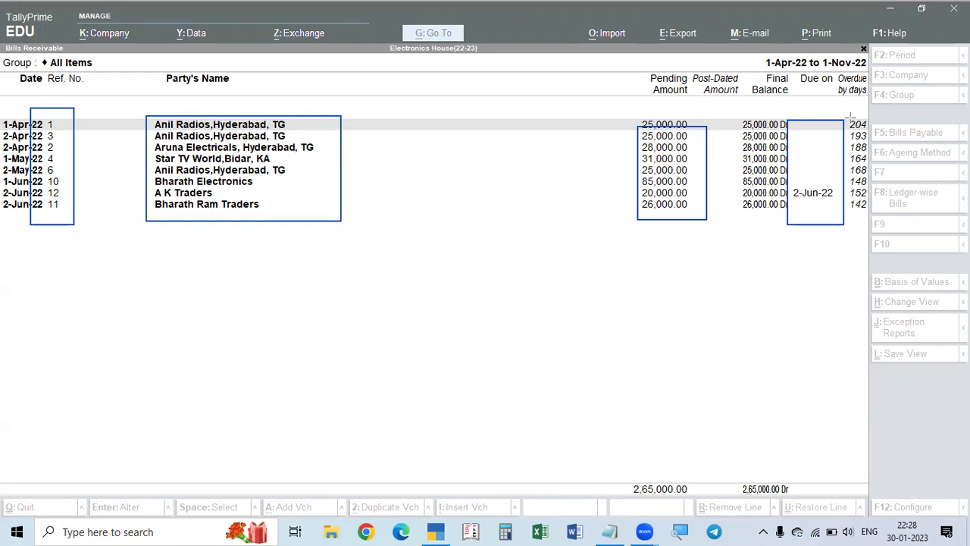
{"action": "left_click_drag", "start_coordinate": [849, 116], "coordinate": [871, 234]}
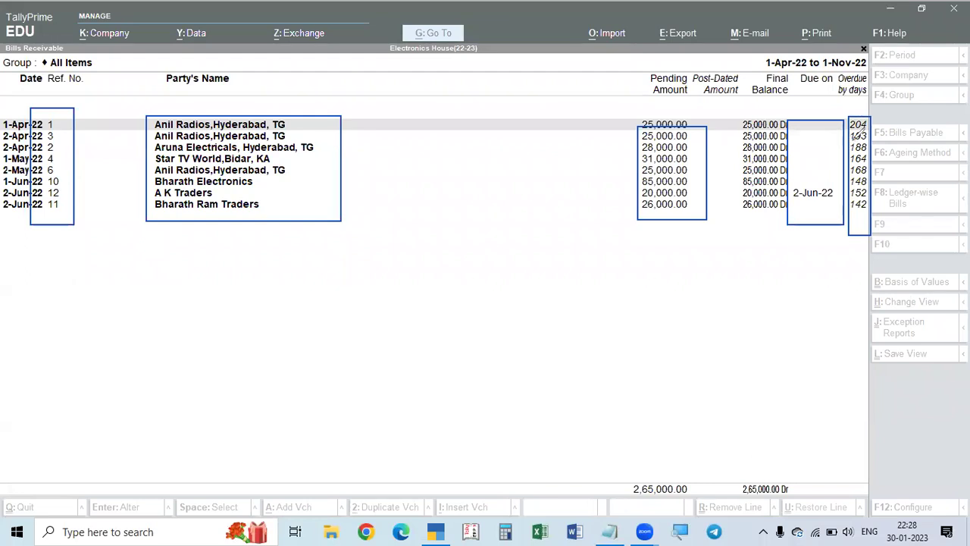
{"action": "left_click", "coordinate": [715, 310]}
{"action": "left_click", "coordinate": [718, 265]}
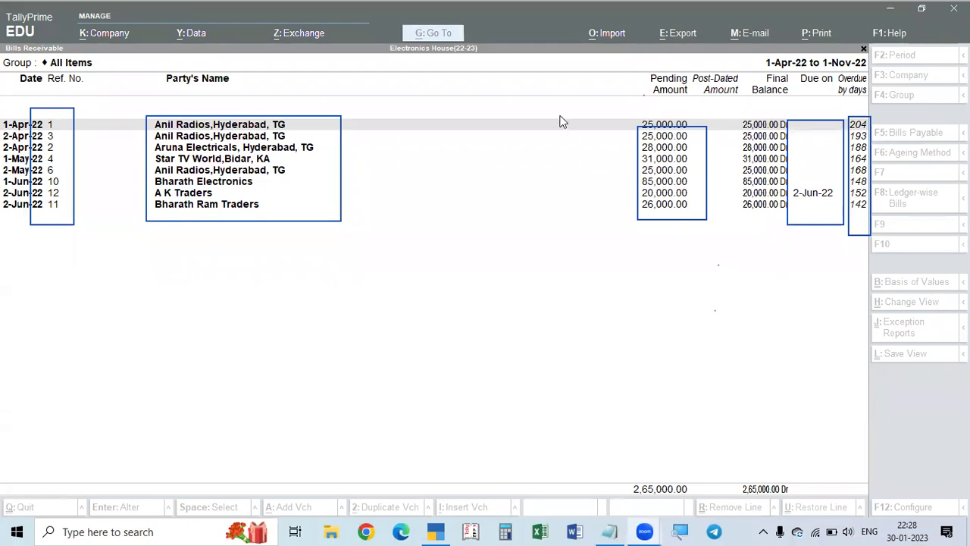
{"action": "key", "text": "Escape"}
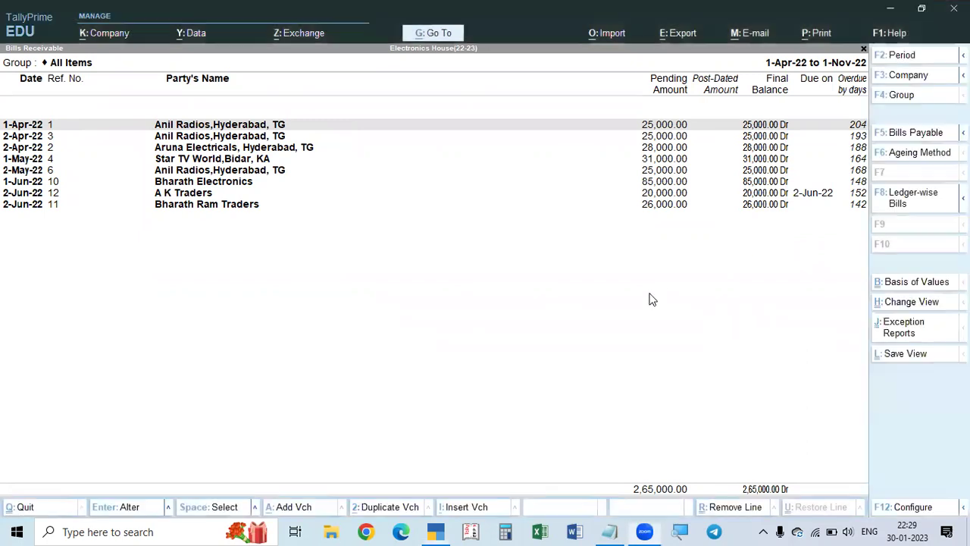
Set the Bills Receivable report period from 1-Apr-22 to 2-Jun-22.
{"action": "key", "text": "F2"}
{"action": "type", "text": "1-4"}
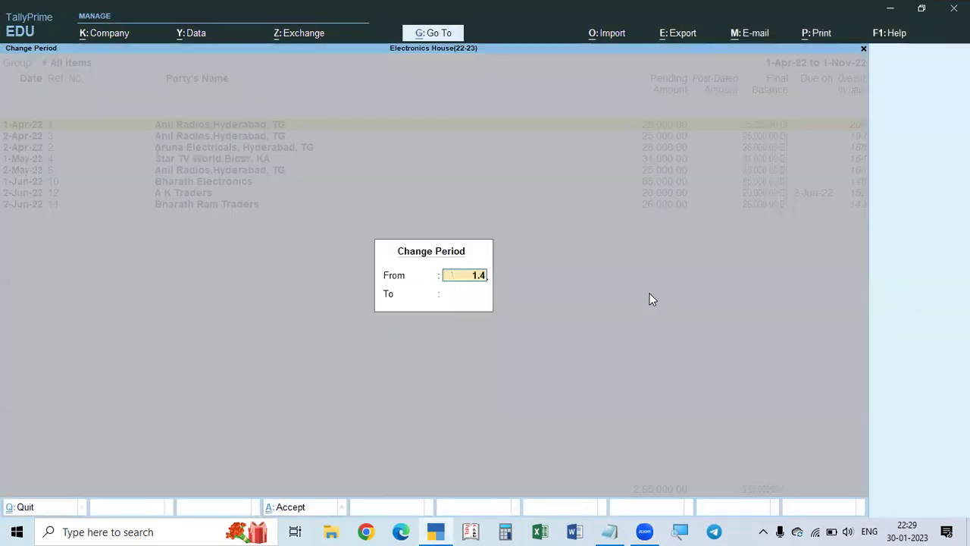
{"action": "key", "text": "Return"}
{"action": "type", "text": "2-6"}
{"action": "key", "text": "Return"}
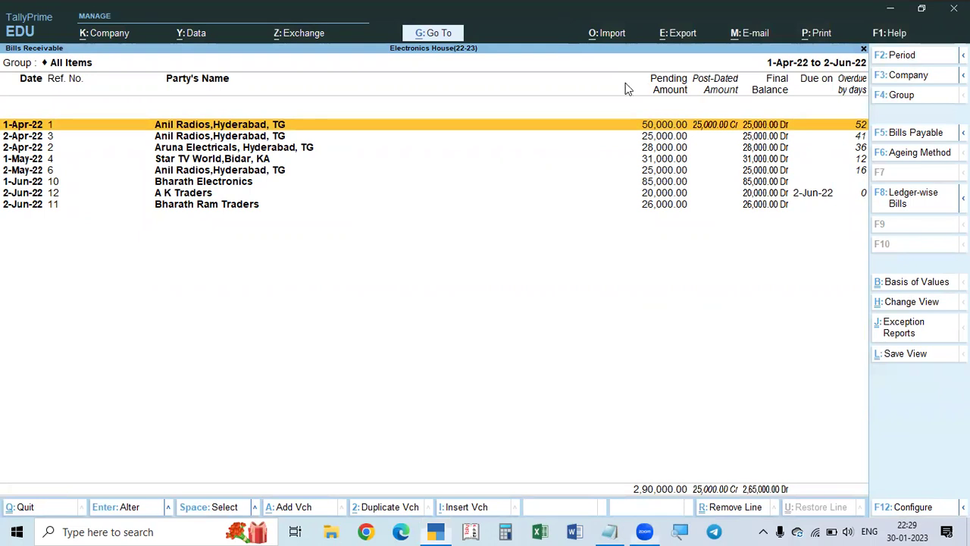
Outline the Due on and Overdue by days columns for the shortened period, and remove the outlines.
{"action": "key", "text": "F2"}
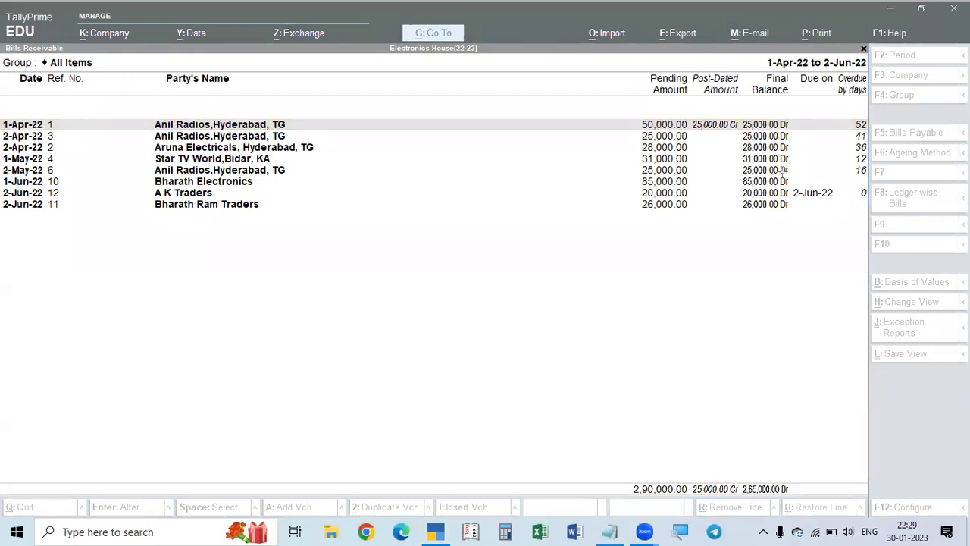
{"action": "mouse_move", "coordinate": [790, 117]}
{"action": "left_mouse_down"}
{"action": "mouse_move", "coordinate": [799, 217]}
{"action": "mouse_move", "coordinate": [838, 225]}
{"action": "left_mouse_up"}
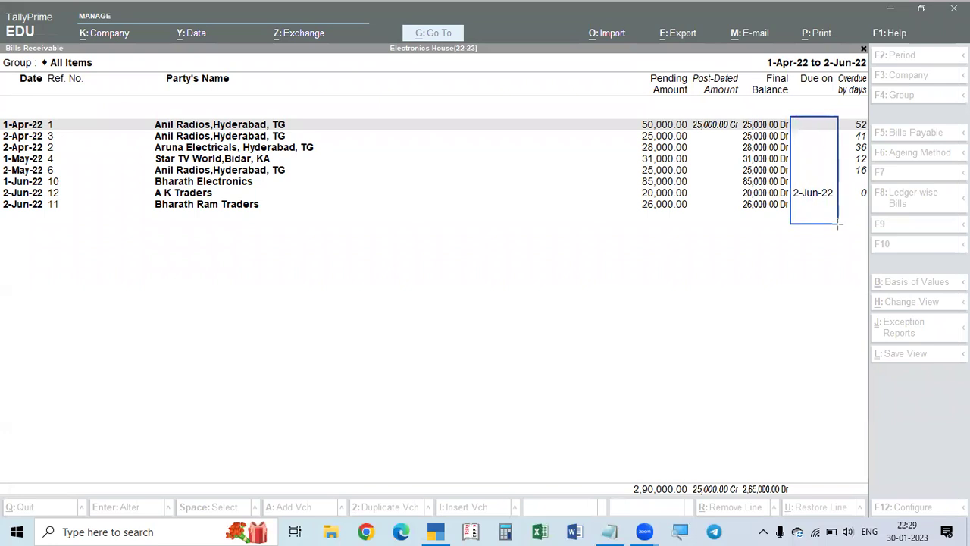
{"action": "mouse_move", "coordinate": [842, 107]}
{"action": "left_mouse_down"}
{"action": "mouse_move", "coordinate": [850, 225]}
{"action": "mouse_move", "coordinate": [871, 229]}
{"action": "left_mouse_up"}
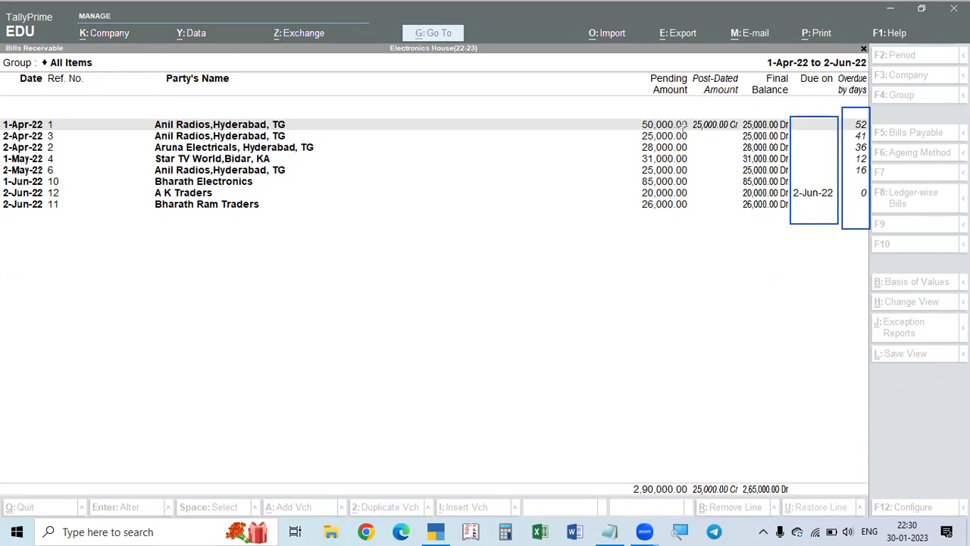
{"action": "left_click", "coordinate": [722, 306]}
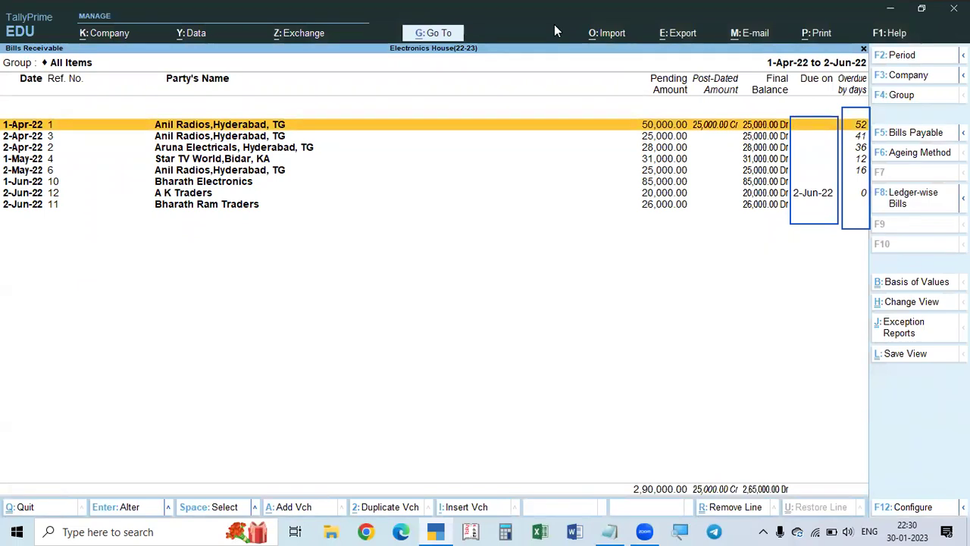
{"action": "key", "text": "ctrl+alt+a"}
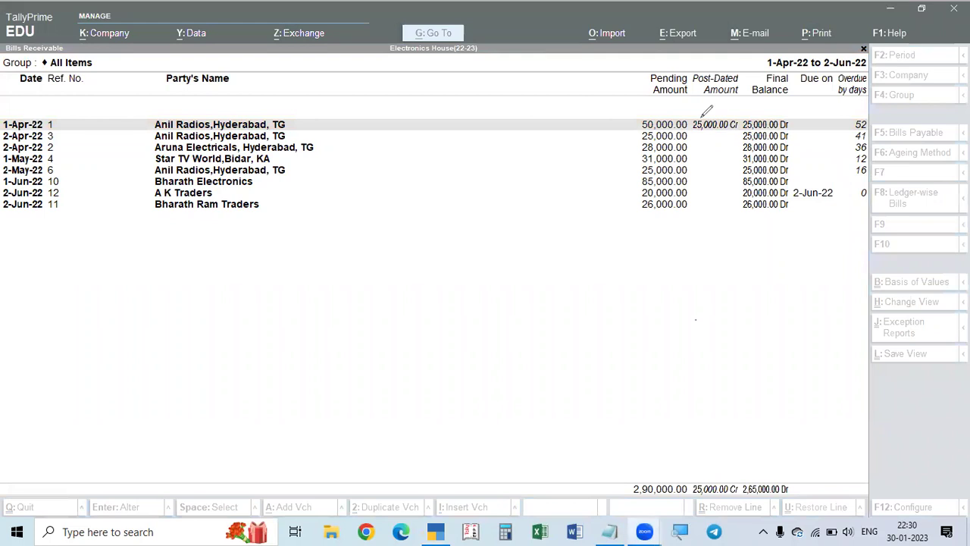
{"action": "key", "text": "ctrl+alt+a"}
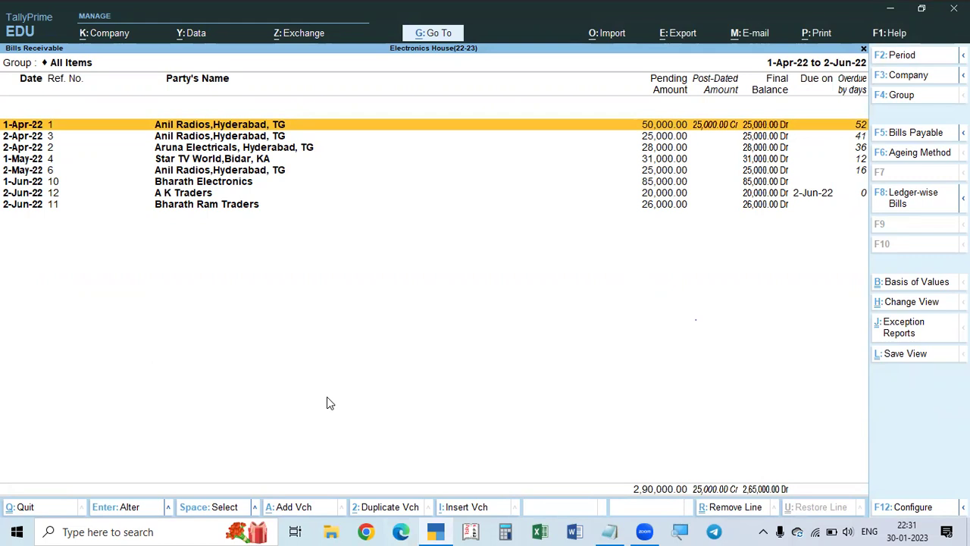
Apply Ageing by Due Date to the receivables, keeping the slabs 0 to 15, 15 to 30, 30 to 45 and above 45 days.
{"action": "left_click", "coordinate": [900, 155]}
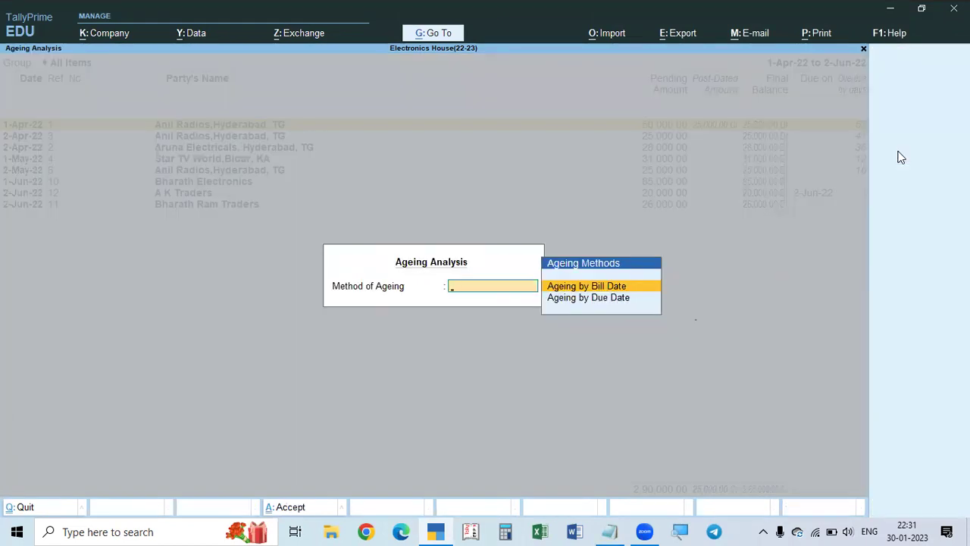
{"action": "key", "text": "Down"}
{"action": "key", "text": "Return"}
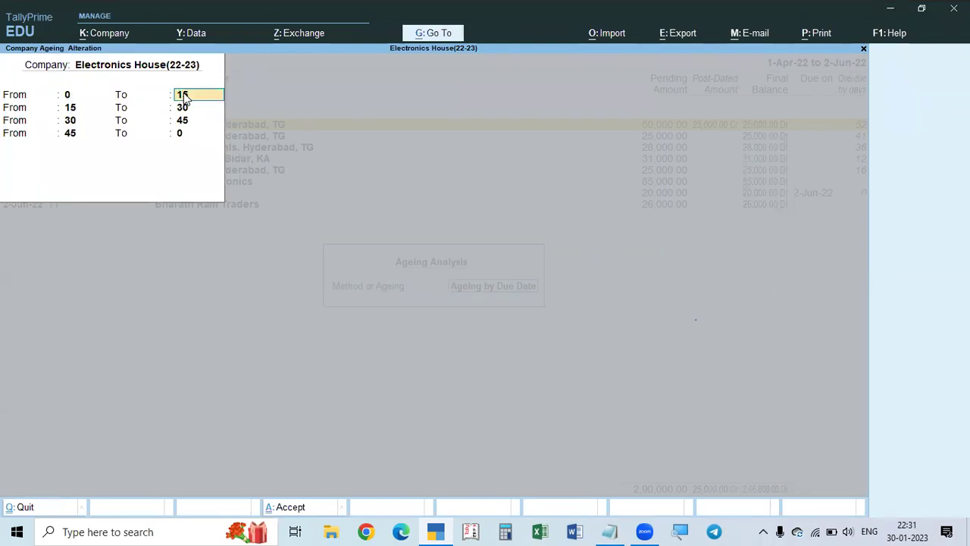
{"action": "key", "text": "Return"}
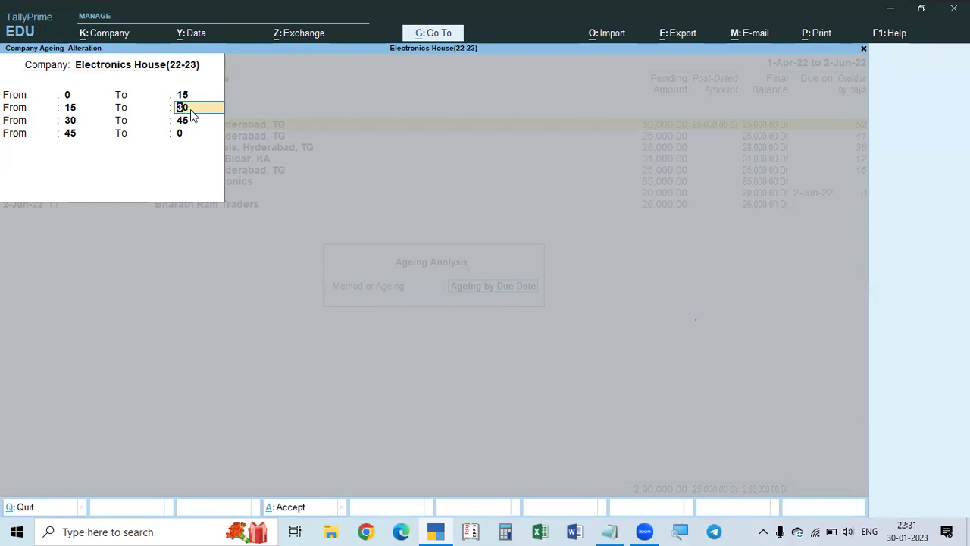
{"action": "key", "text": "Return"}
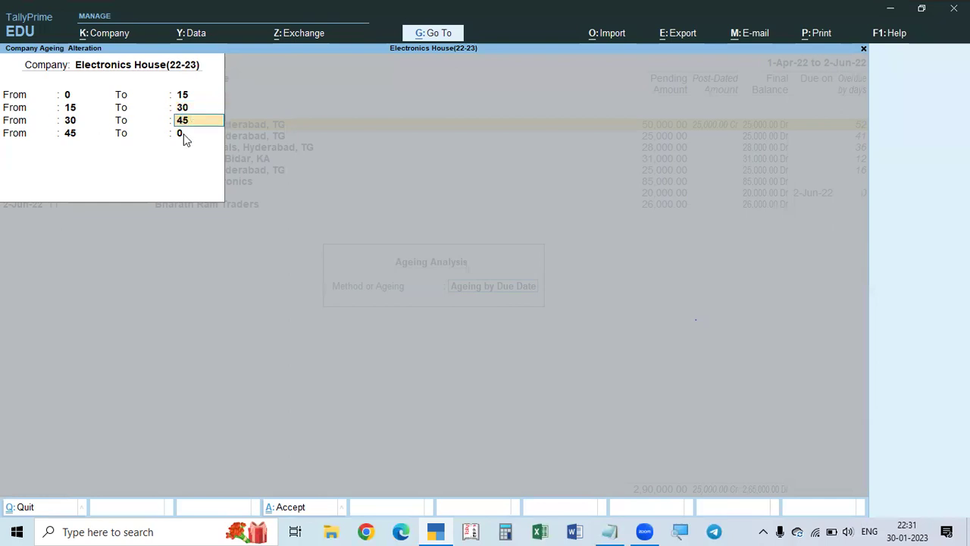
{"action": "key", "text": "Return"}
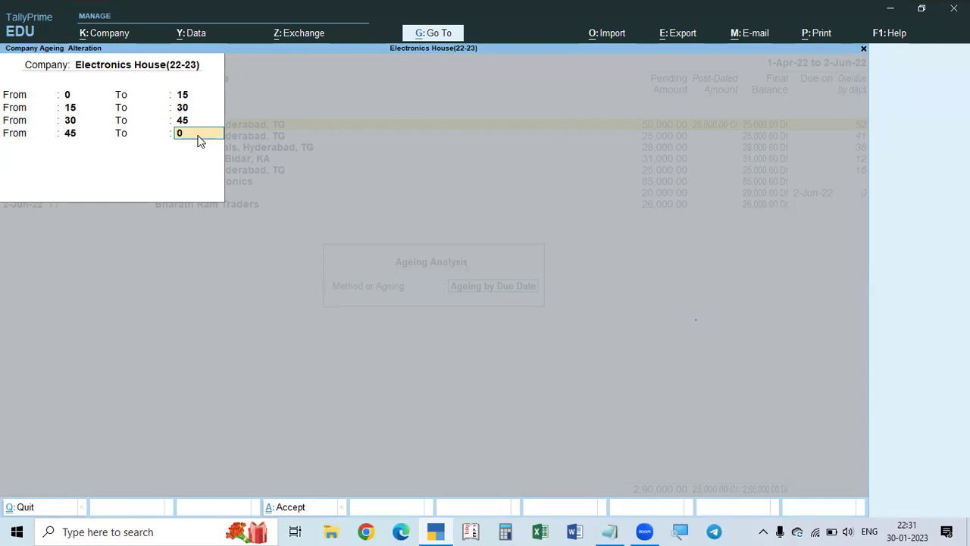
{"action": "key", "text": "Return"}
{"action": "key", "text": "Return"}
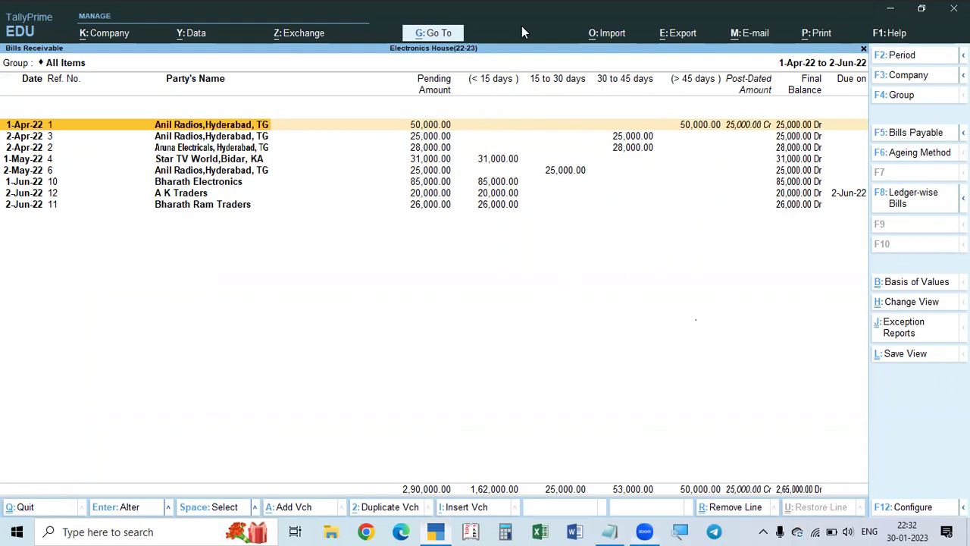
Box the amounts in the over 45, 30 to 45 and 15 to 30 days columns, and clear the boxes.
{"action": "left_click", "coordinate": [486, 123]}
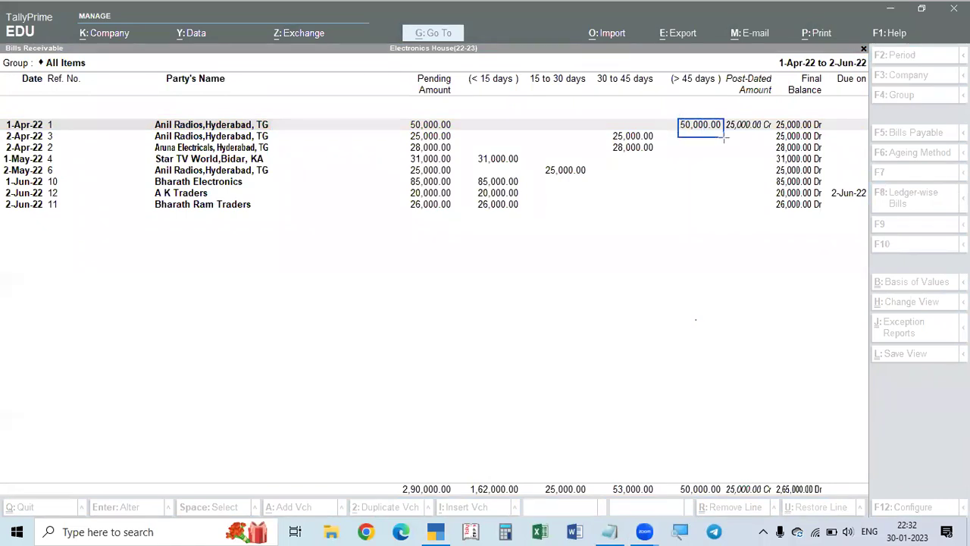
{"action": "left_click_drag", "start_coordinate": [603, 129], "coordinate": [682, 162]}
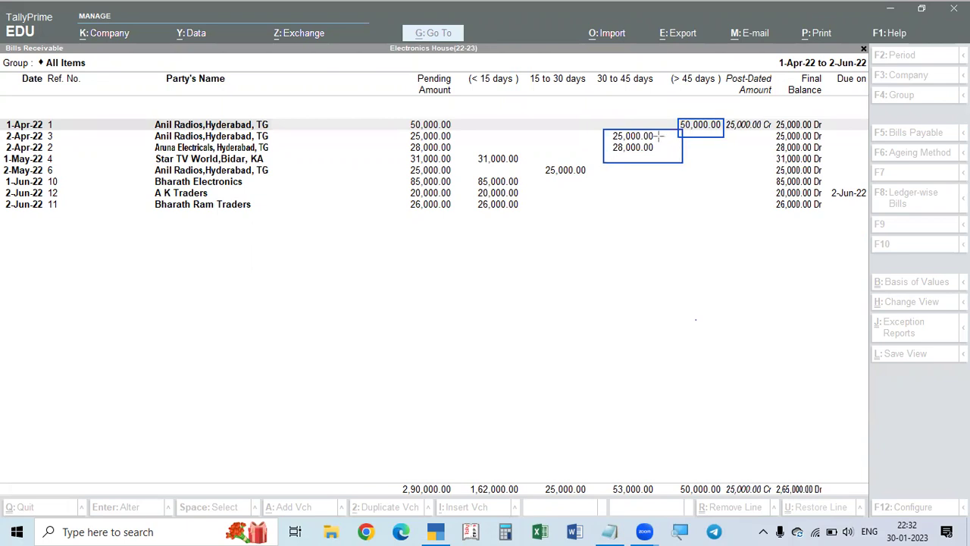
{"action": "mouse_move", "coordinate": [544, 159]}
{"action": "left_mouse_down"}
{"action": "mouse_move", "coordinate": [567, 186]}
{"action": "mouse_move", "coordinate": [610, 178]}
{"action": "left_mouse_up"}
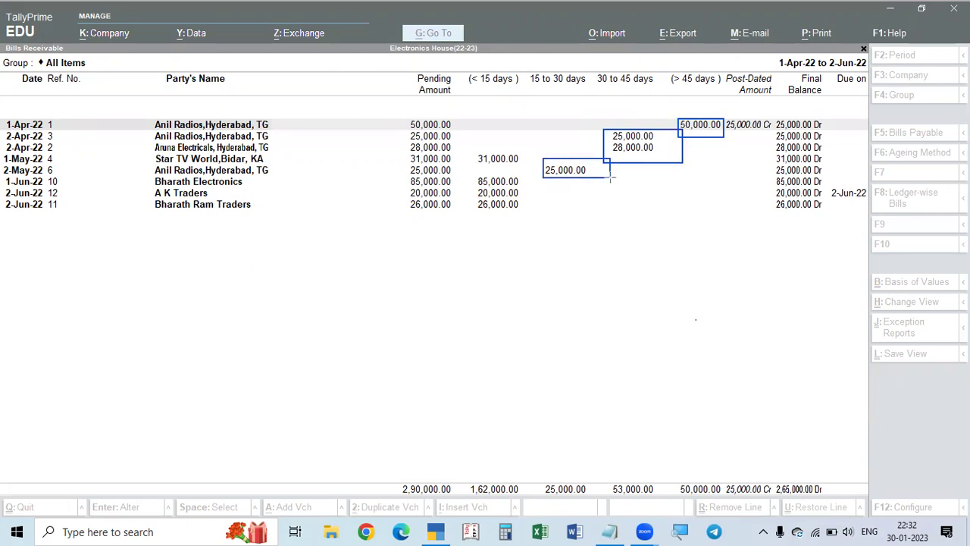
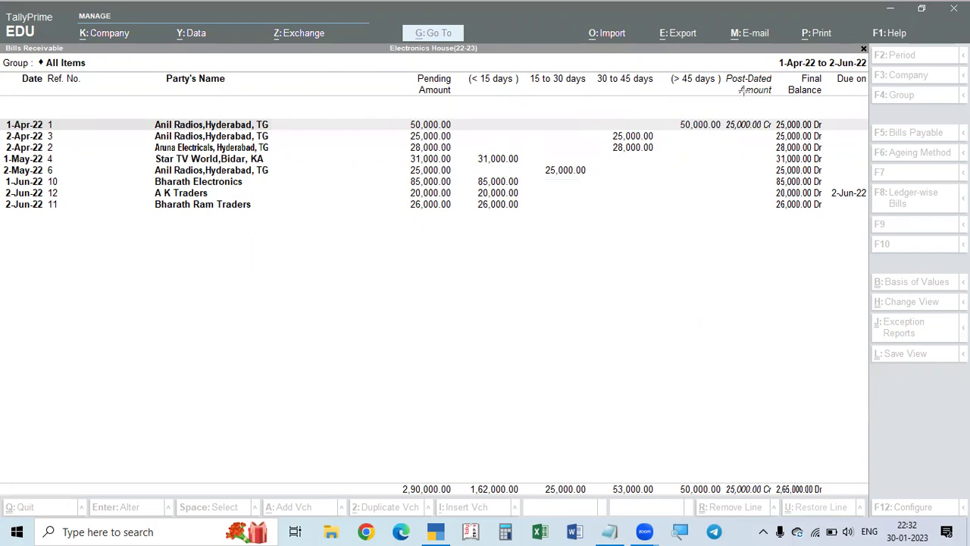
{"action": "left_click", "coordinate": [826, 215]}
Leave the ageing method selection and the aged report, and reopen Bills Receivable in its default view.
{"action": "left_click", "coordinate": [909, 153]}
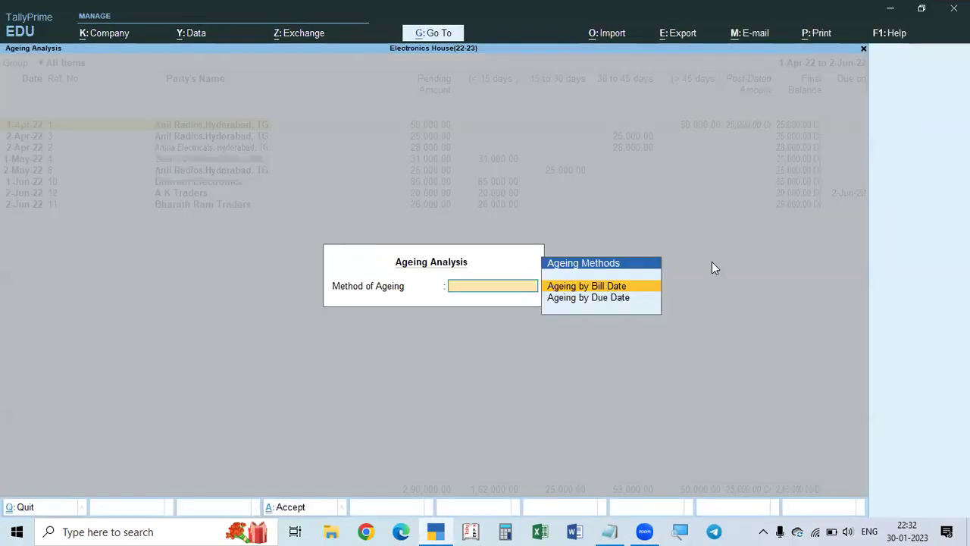
{"action": "key", "text": "a"}
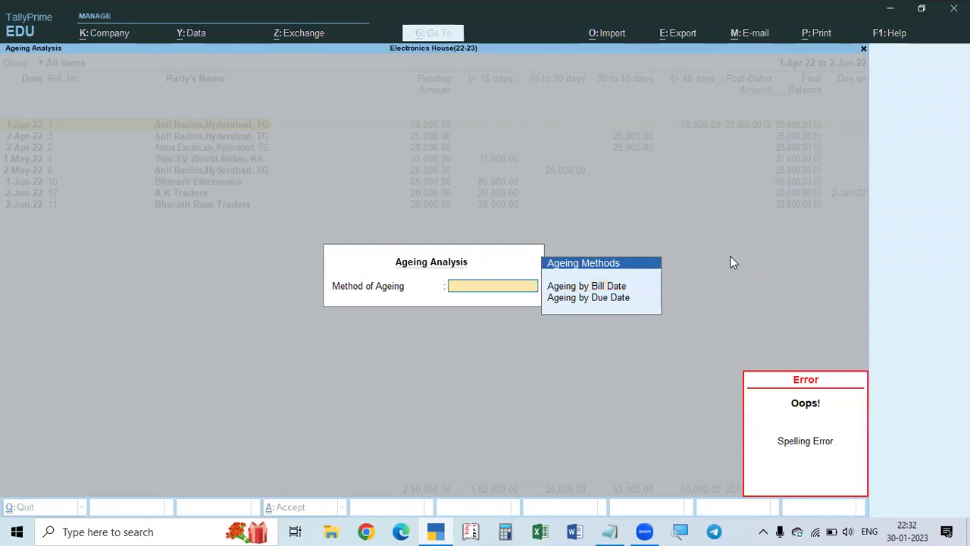
{"action": "key", "text": "Escape"}
{"action": "key", "text": "Escape"}
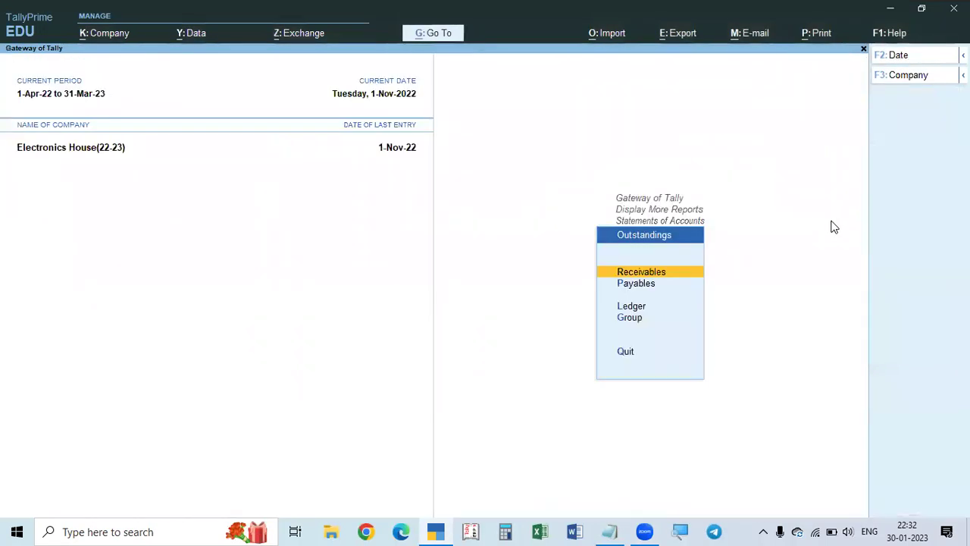
{"action": "key", "text": "Return"}
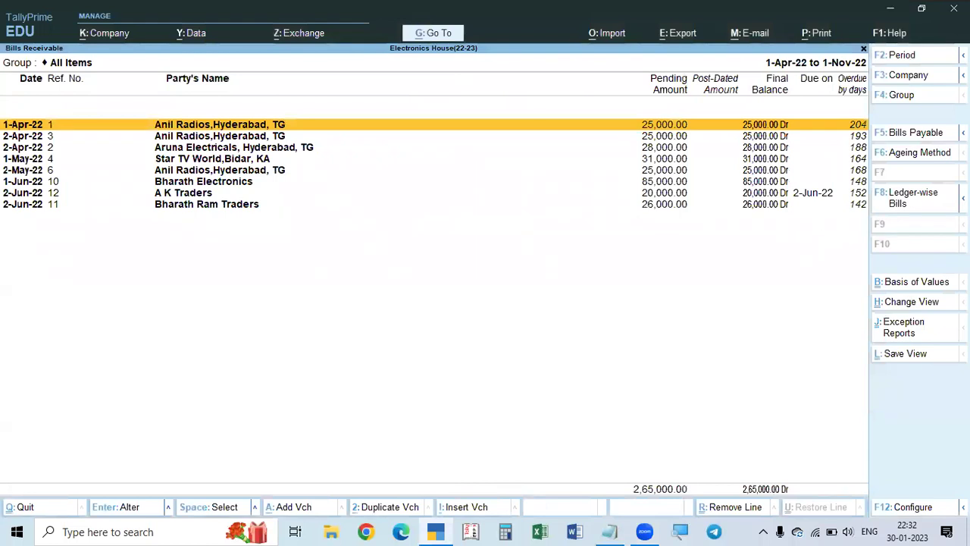
{"action": "left_click", "coordinate": [914, 153]}
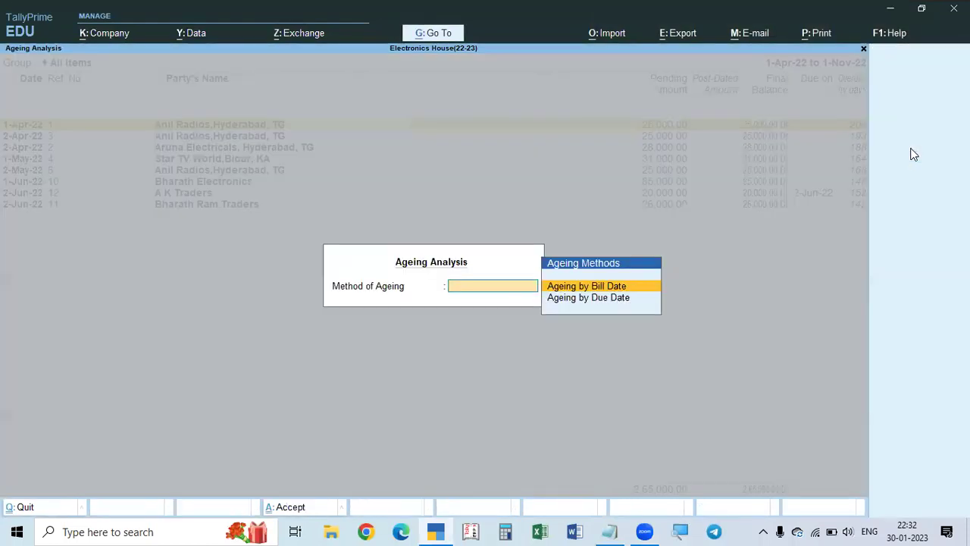
{"action": "key", "text": "Down"}
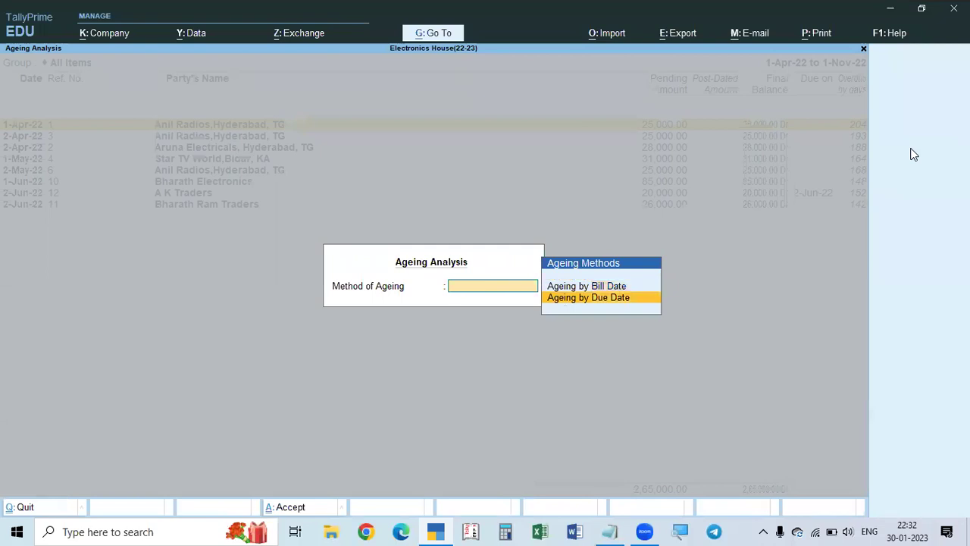
{"action": "key", "text": "Return"}
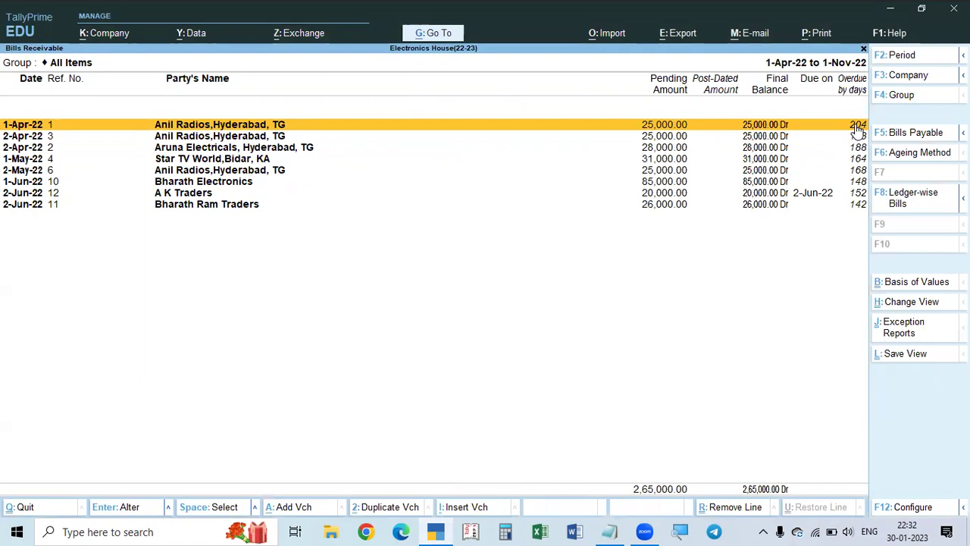
Set the Bills Receivable period to 1-Apr-22 to 2-Jun-22.
{"action": "key", "text": "F2"}
{"action": "type", "text": "1-4"}
{"action": "key", "text": "Return"}
{"action": "type", "text": "2.6"}
{"action": "key", "text": "Return"}
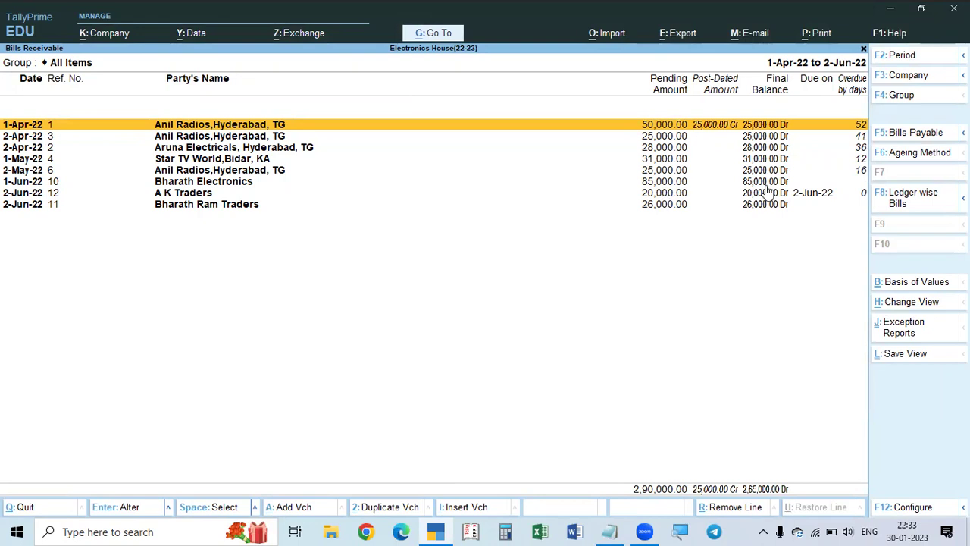
Age the receivables by due date with the slabs 0 to 15, 15 to 30, 30 to 45 and above 45 days, and collapse the first bill's details.
{"action": "left_click", "coordinate": [899, 155]}
{"action": "key", "text": "Down"}
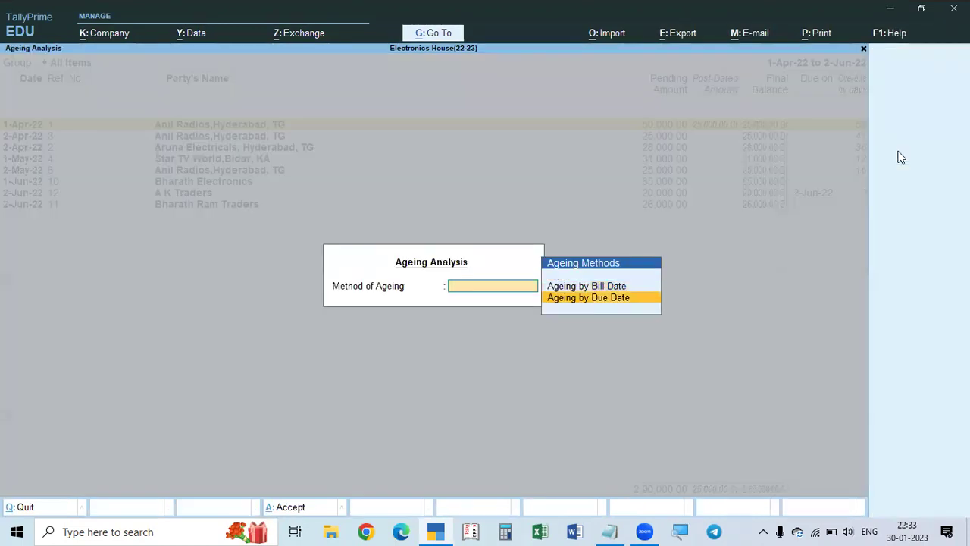
{"action": "key", "text": "Return"}
{"action": "key", "text": "Return"}
{"action": "key", "text": "Return"}
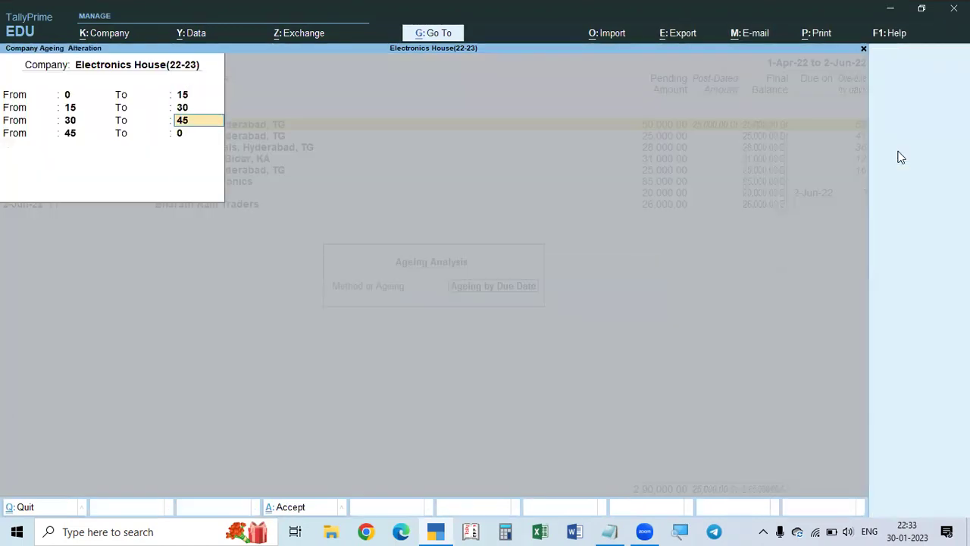
{"action": "key", "text": "Return"}
{"action": "key", "text": "Return"}
{"action": "key", "text": "Return"}
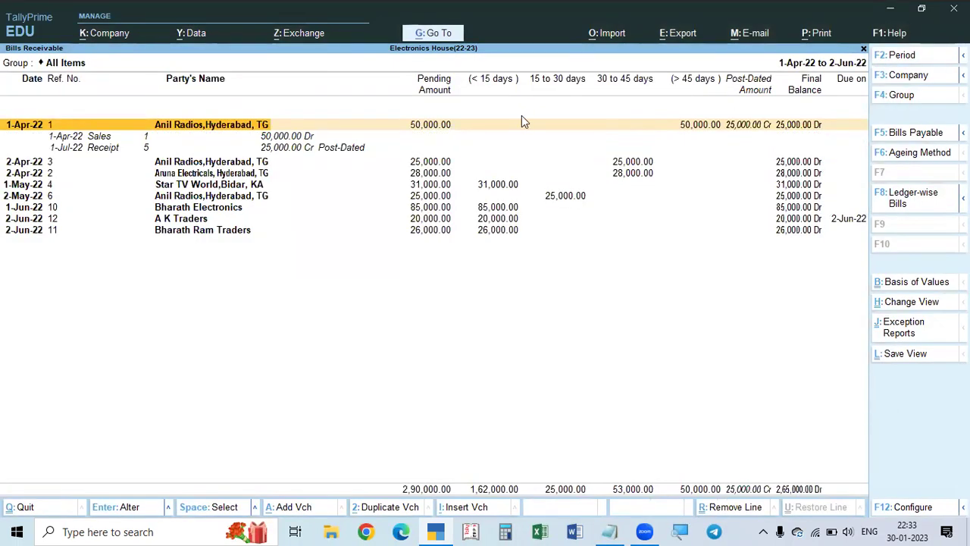
{"action": "left_click", "coordinate": [216, 125]}
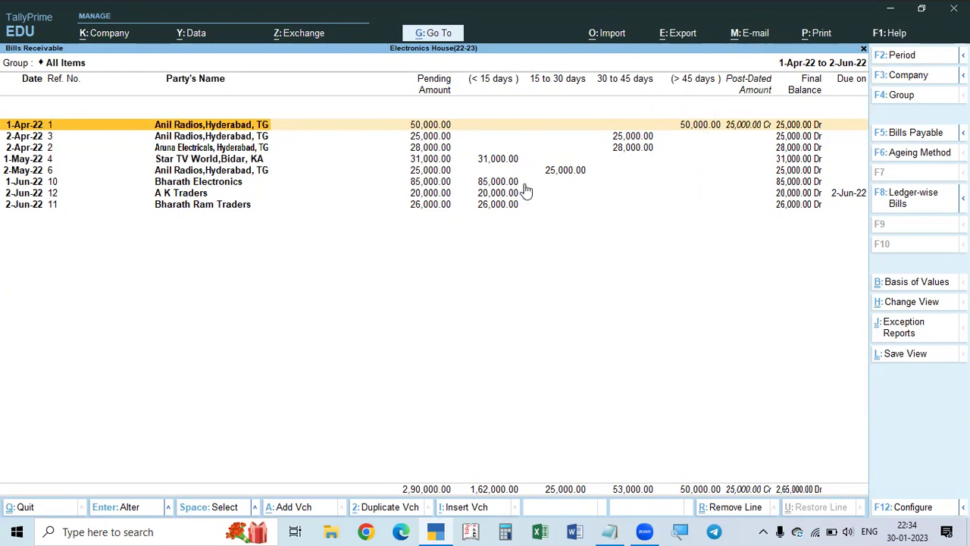
Switch the receivables to Ageing by Bill Date, keeping the slabs 0 to 15, 15 to 30, 30 to 45 and above 45 days.
{"action": "left_click", "coordinate": [901, 155]}
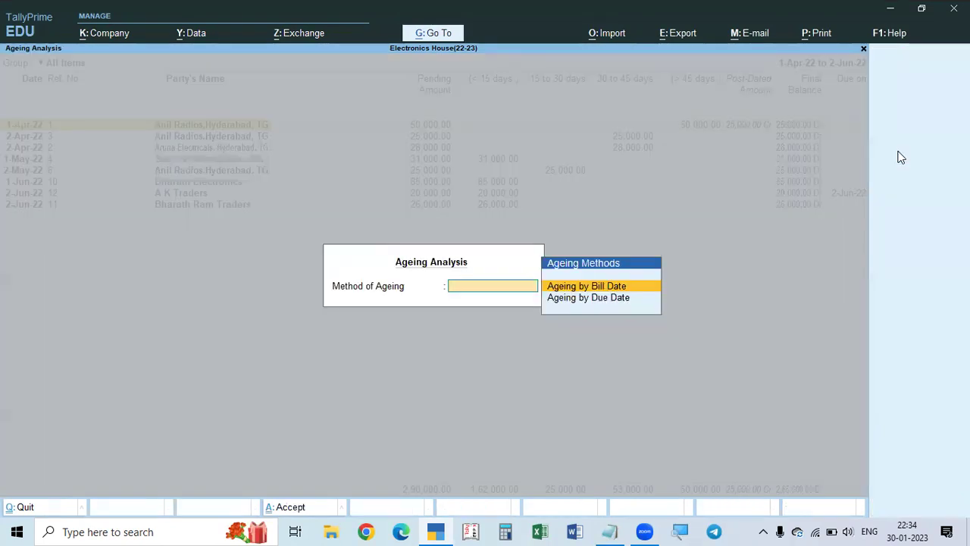
{"action": "key", "text": "Down"}
{"action": "key", "text": "Up"}
{"action": "key", "text": "Return"}
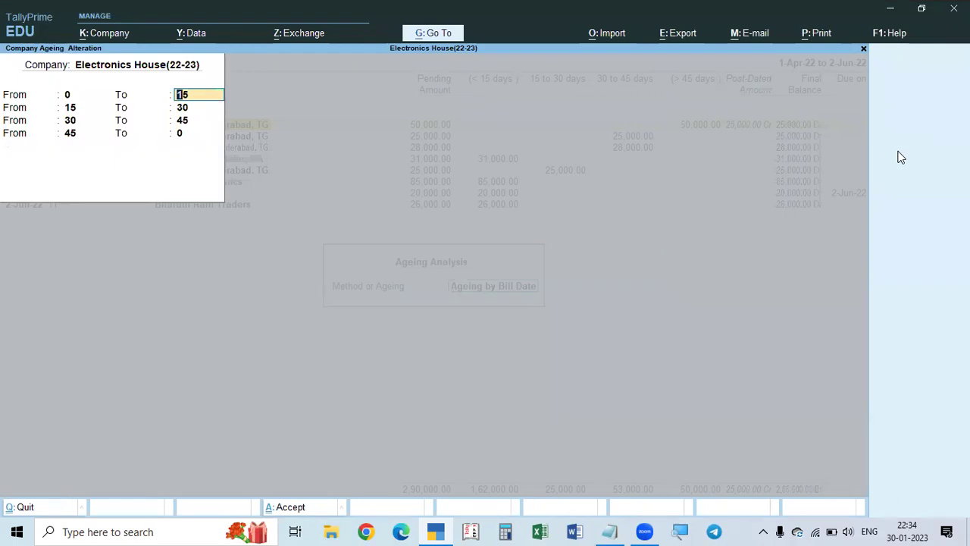
{"action": "key", "text": "Return"}
{"action": "key", "text": "Return"}
{"action": "key", "text": "Return"}
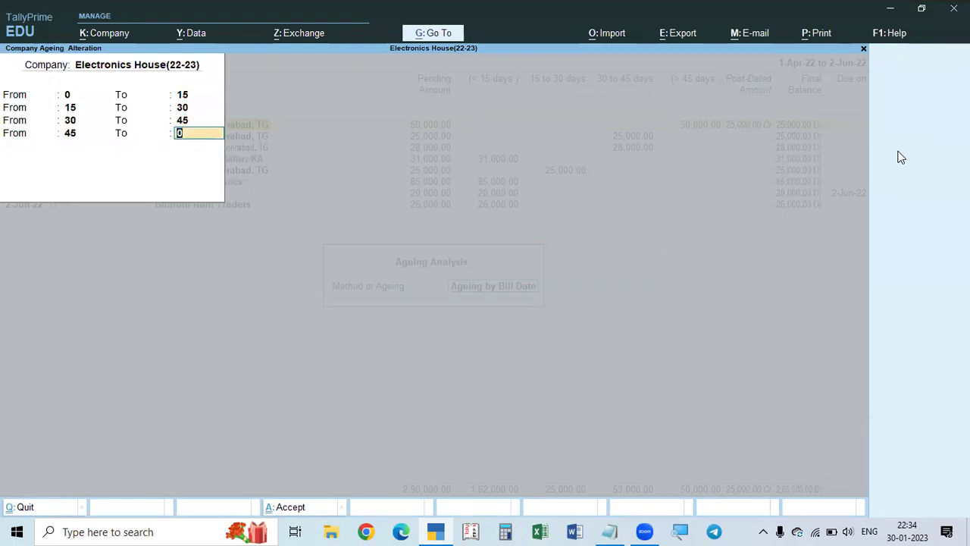
{"action": "key", "text": "Return"}
{"action": "key", "text": "Return"}
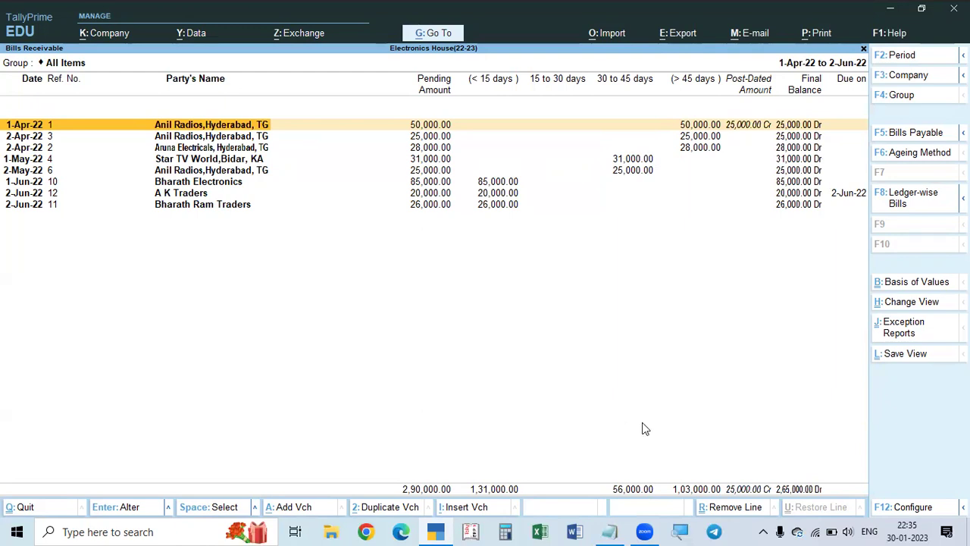
Switch between the payables and receivables reports, ending on Bills Payable.
{"action": "left_click", "coordinate": [906, 134]}
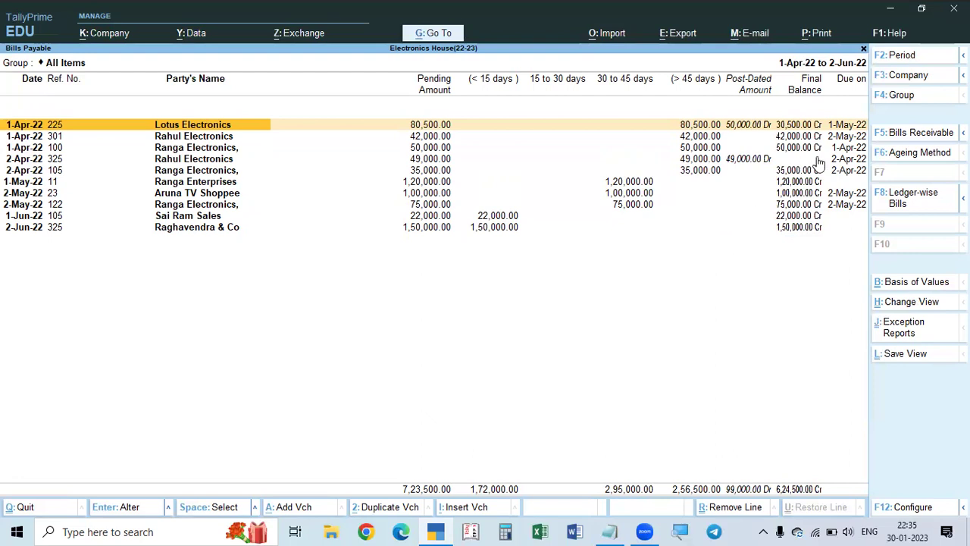
{"action": "left_click", "coordinate": [906, 134]}
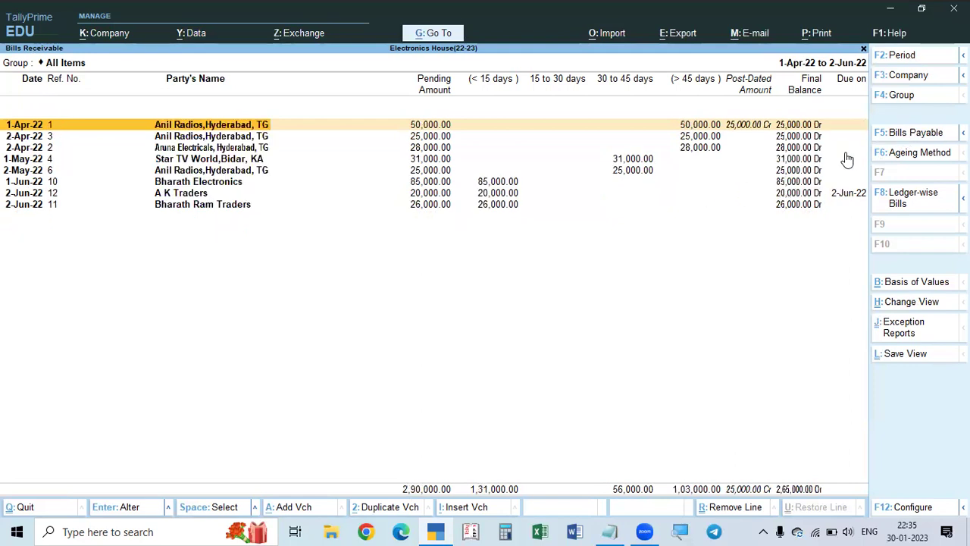
{"action": "left_click", "coordinate": [906, 134]}
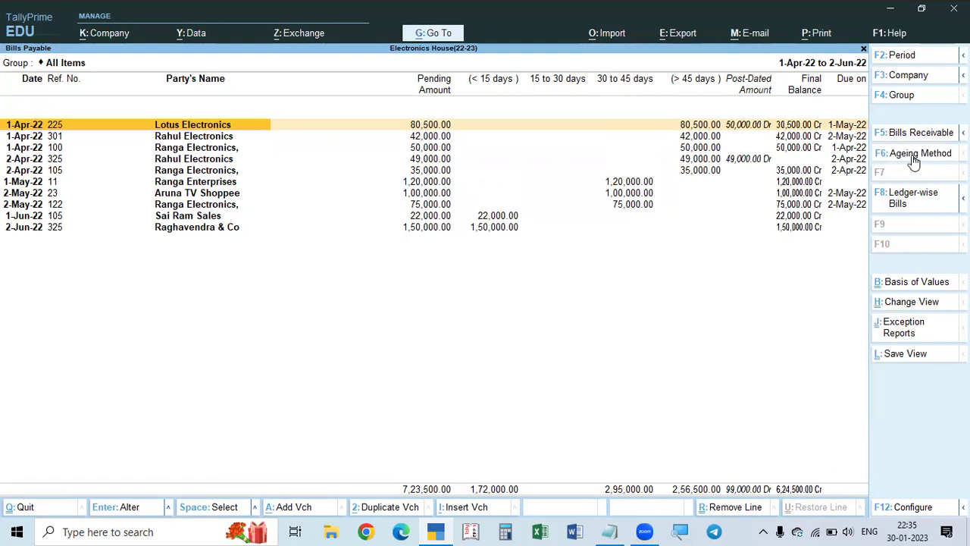
Apply Ageing by Due Date to the payables, keeping the slabs 0 to 15, 15 to 30, 30 to 45 and above 45 days.
{"action": "left_click", "coordinate": [917, 153]}
{"action": "key", "text": "Down"}
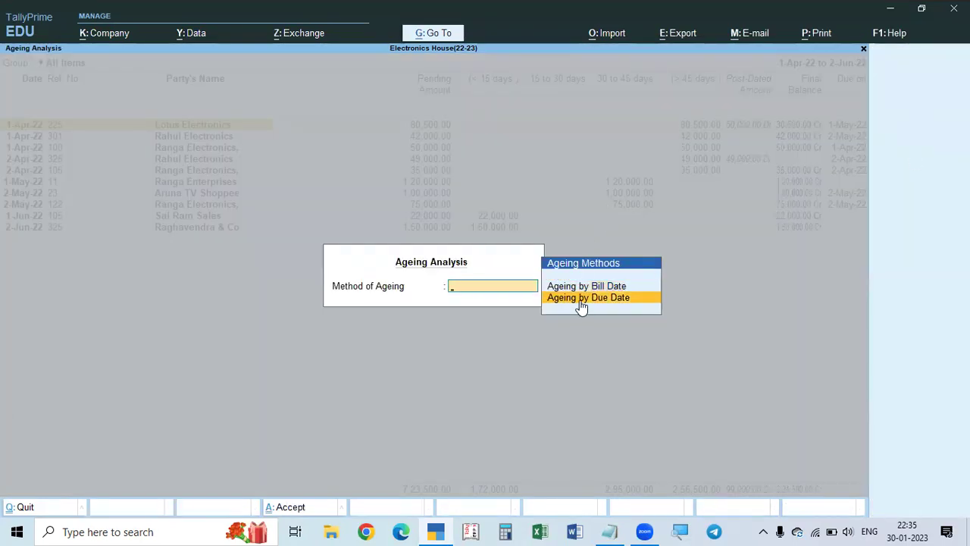
{"action": "left_click", "coordinate": [581, 304]}
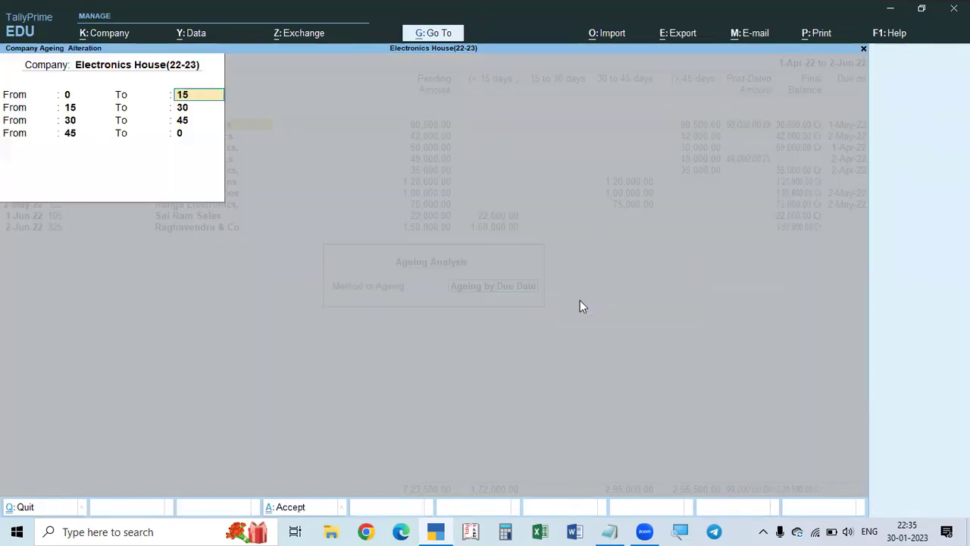
{"action": "key", "text": "Return"}
{"action": "key", "text": "Return"}
{"action": "key", "text": "Return"}
{"action": "key", "text": "Return"}
{"action": "key", "text": "Return"}
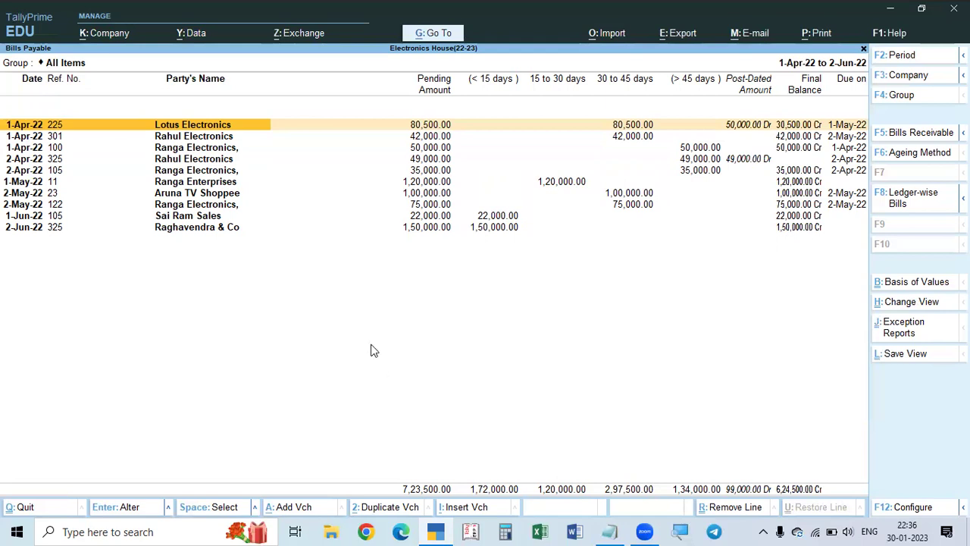
{"action": "left_click", "coordinate": [812, 34]}
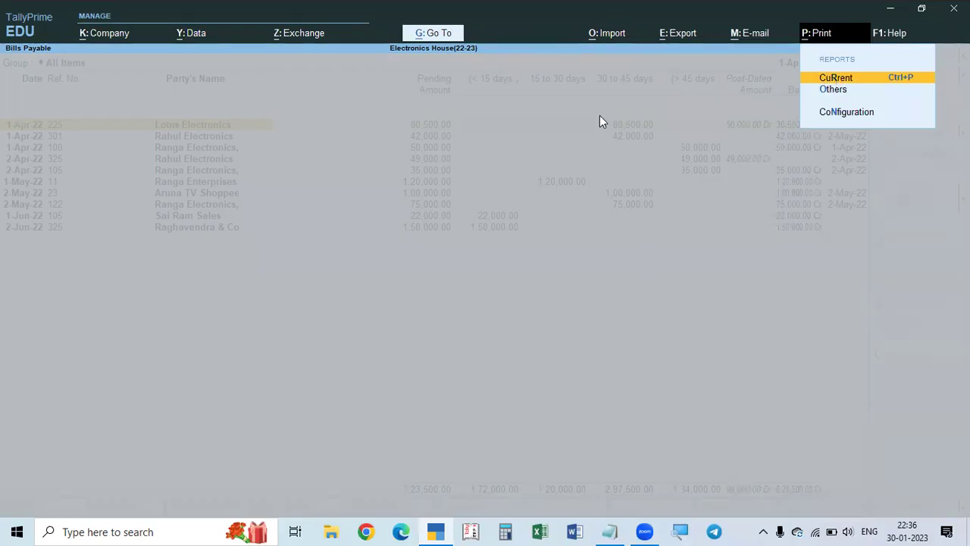
{"action": "left_click", "coordinate": [836, 79]}
{"action": "key", "text": "Escape"}
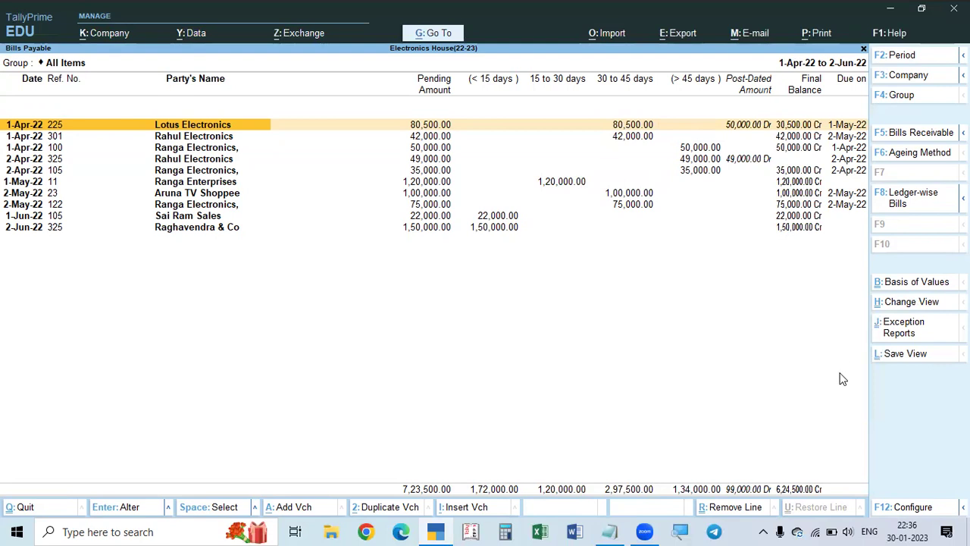
Preview the Bills Payable printout, zoom in to read it, and return to the print settings.
{"action": "key", "text": "ctrl"}
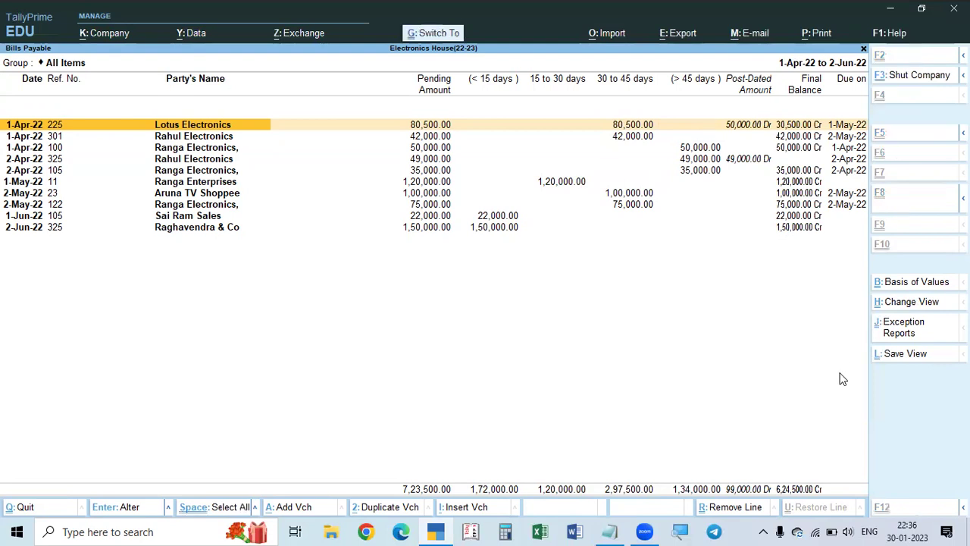
{"action": "key", "text": "ctrl+p"}
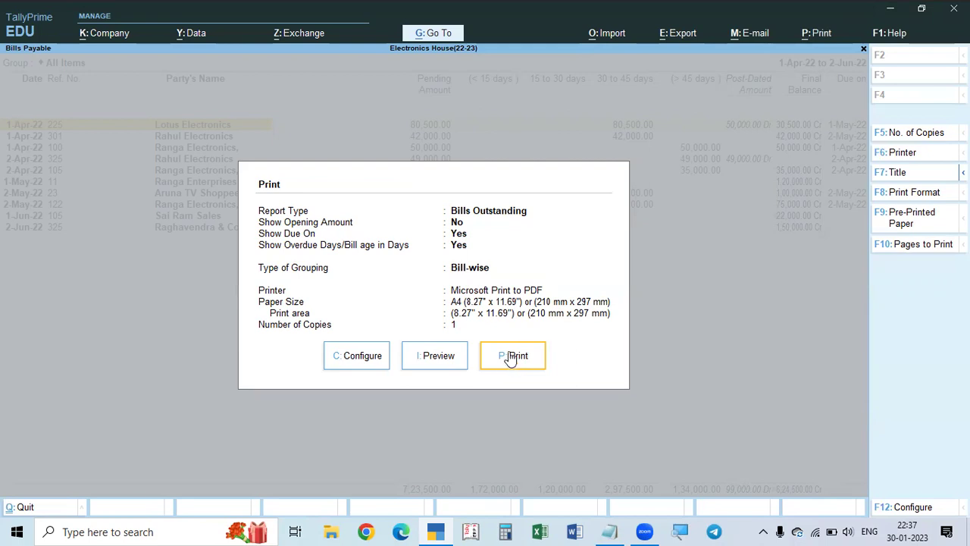
{"action": "left_click", "coordinate": [426, 363]}
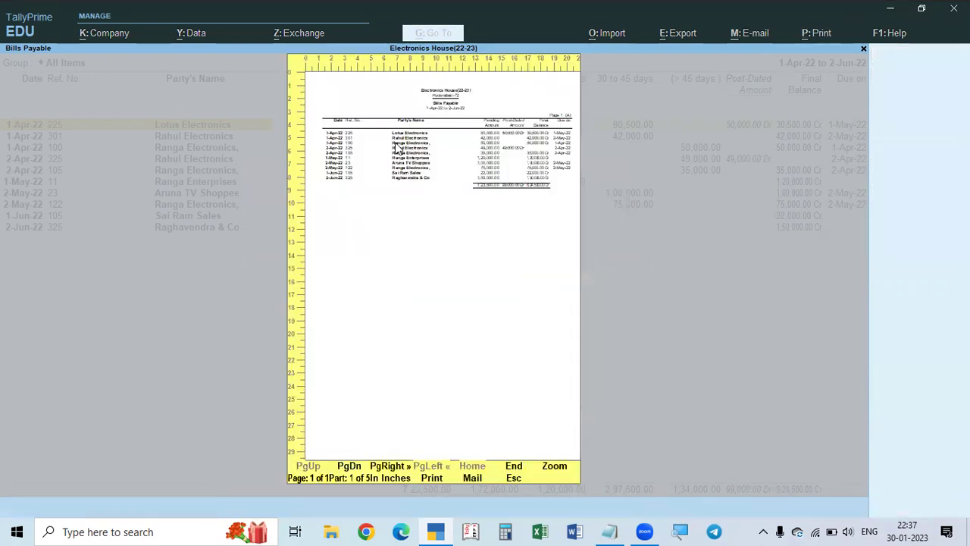
{"action": "left_click", "coordinate": [554, 467]}
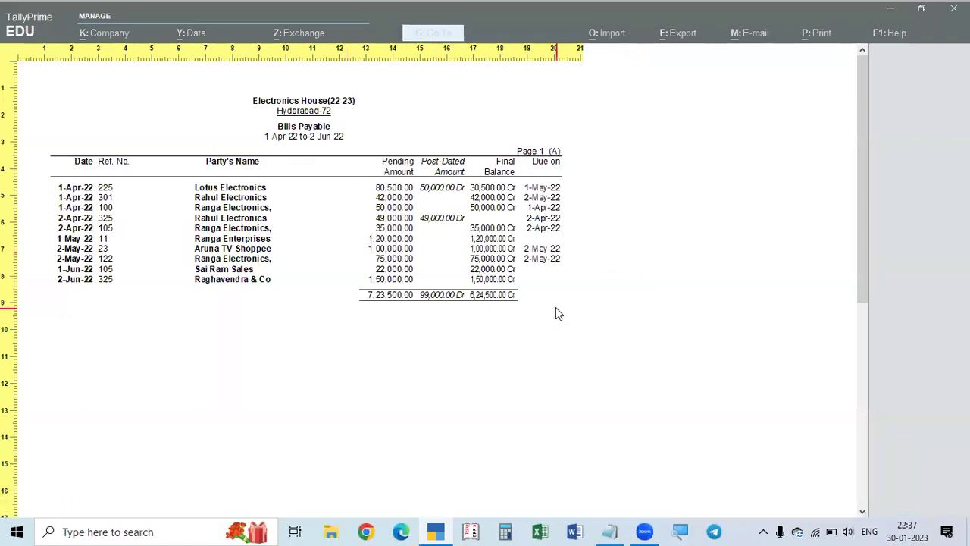
{"action": "key", "text": "alt+z"}
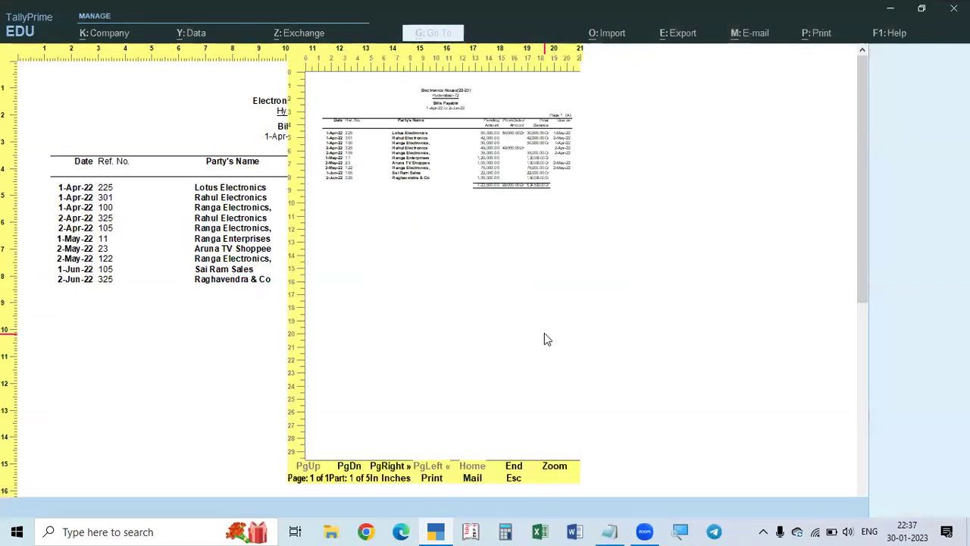
{"action": "left_click", "coordinate": [430, 481]}
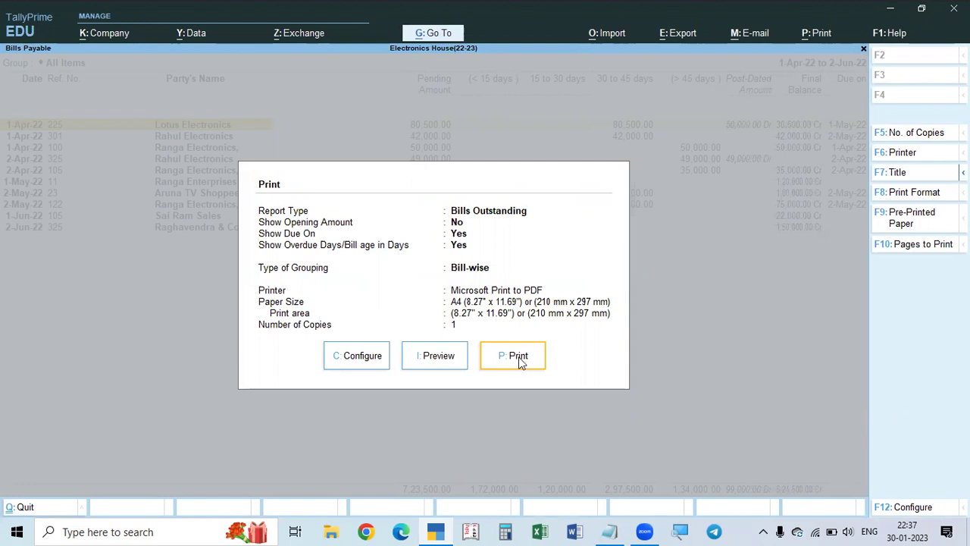
Leave the print settings and the Bills Payable report, and return to the Gateway of Tally.
{"action": "left_click", "coordinate": [519, 362]}
{"action": "key", "text": "Escape"}
{"action": "key", "text": "Escape"}
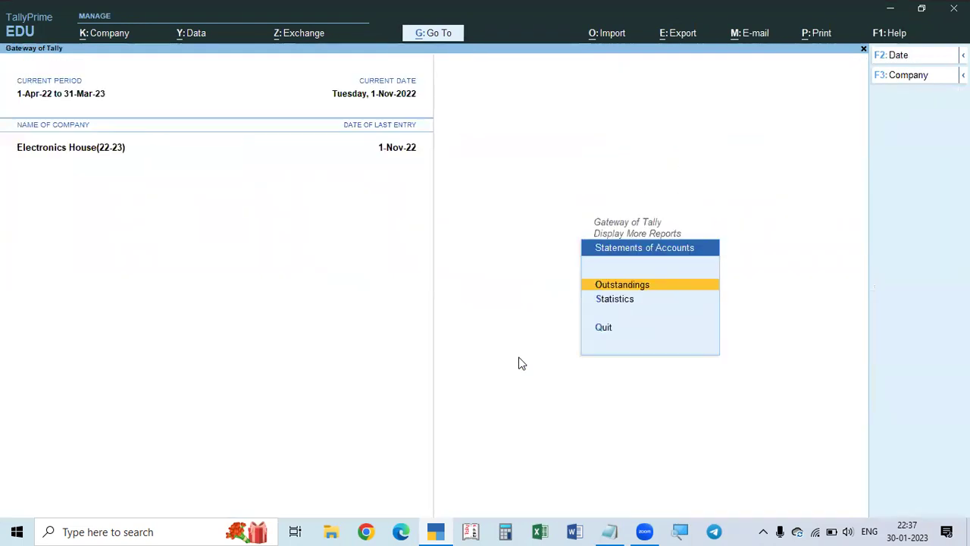
{"action": "key", "text": "Escape"}
{"action": "key", "text": "Escape"}
{"action": "key", "text": "Escape"}
{"action": "key", "text": "Escape"}
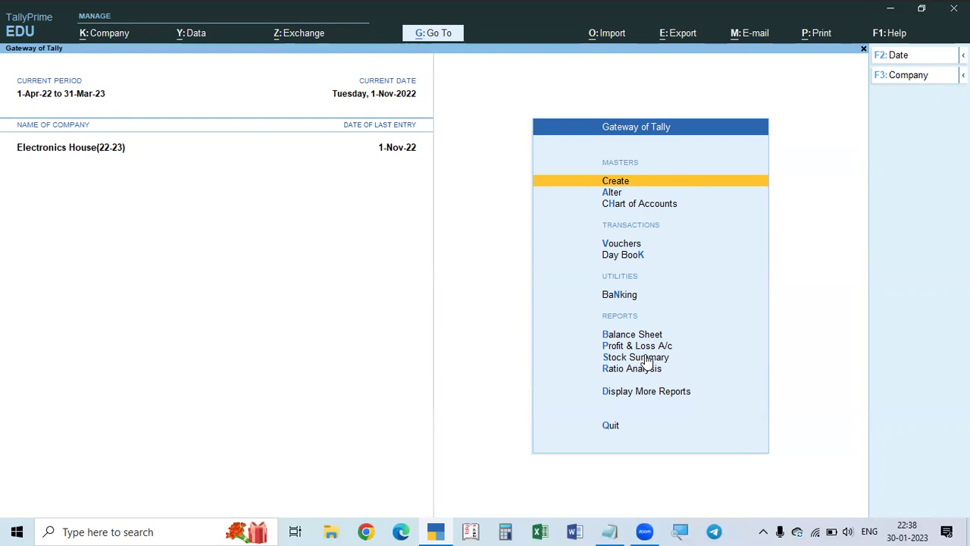
Open Display More Reports from the Gateway of Tally.
{"action": "key", "text": "Down"}
{"action": "key", "text": "Down"}
{"action": "key", "text": "Down"}
{"action": "key", "text": "Down"}
{"action": "key", "text": "Down"}
{"action": "key", "text": "Down"}
{"action": "key", "text": "Down"}
{"action": "key", "text": "Down"}
{"action": "key", "text": "Down"}
{"action": "key", "text": "Down"}
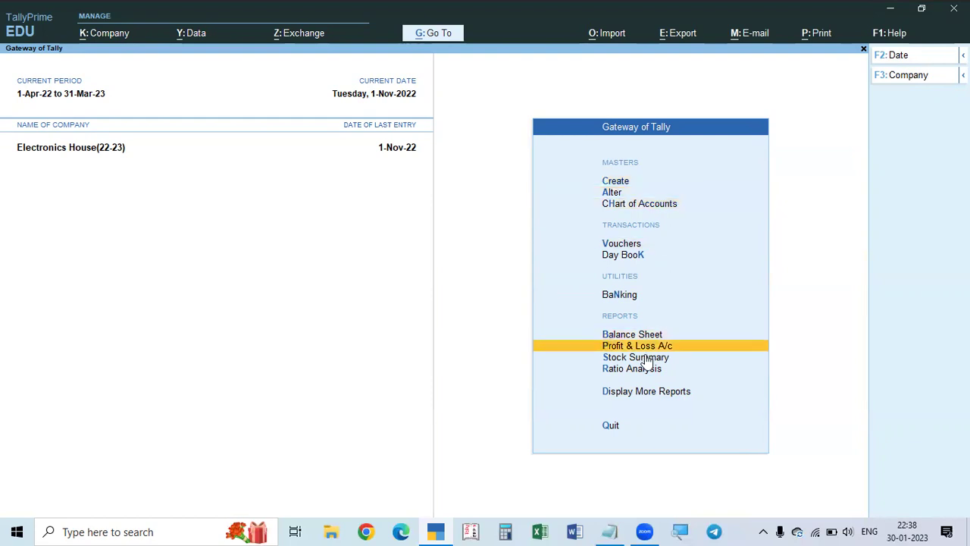
{"action": "key", "text": "Return"}
Open the Outstandings reports under Statements of Accounts.
{"action": "key", "text": "Down"}
{"action": "key", "text": "Down"}
{"action": "key", "text": "Down"}
{"action": "key", "text": "Down"}
{"action": "key", "text": "Down"}
{"action": "key", "text": "Down"}
{"action": "key", "text": "Down"}
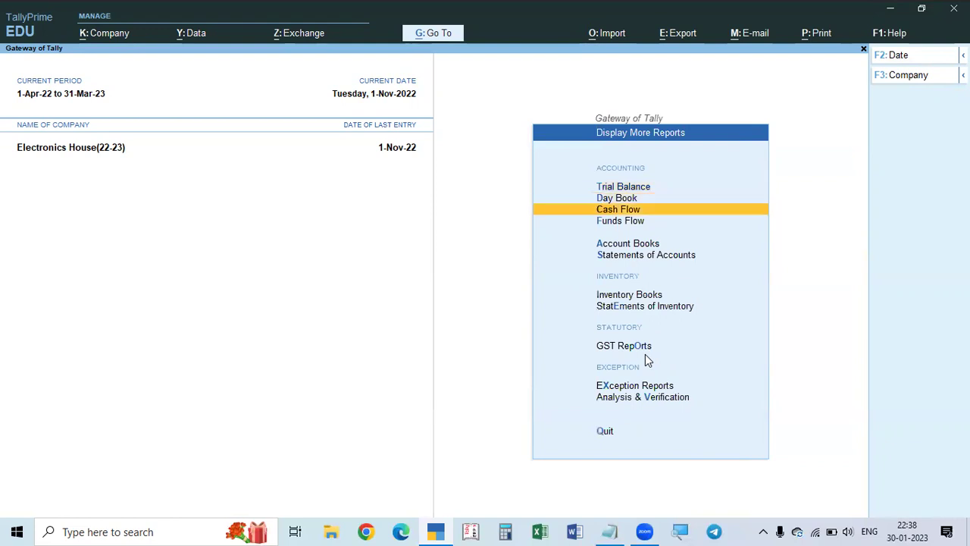
{"action": "key", "text": "Up"}
{"action": "key", "text": "Up"}
{"action": "key", "text": "Down"}
{"action": "key", "text": "Return"}
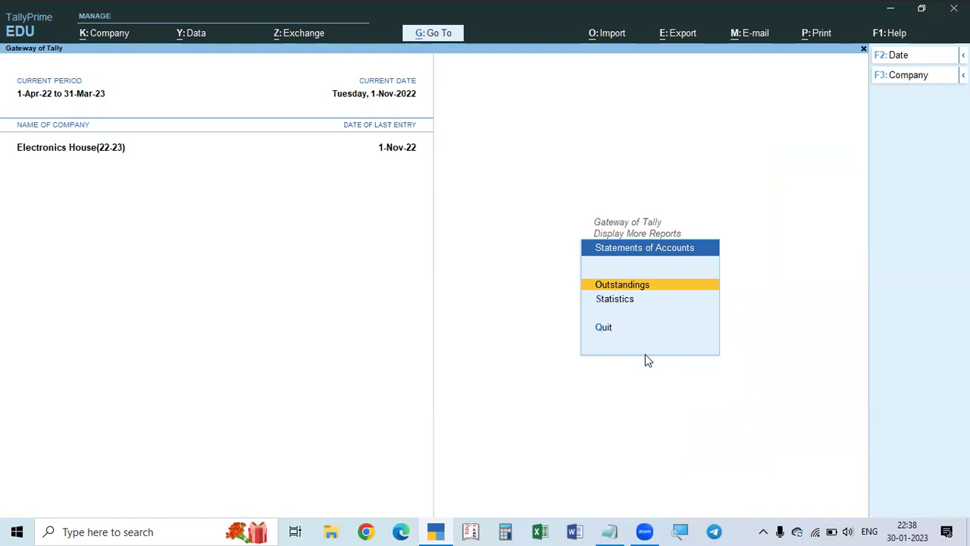
{"action": "key", "text": "Return"}
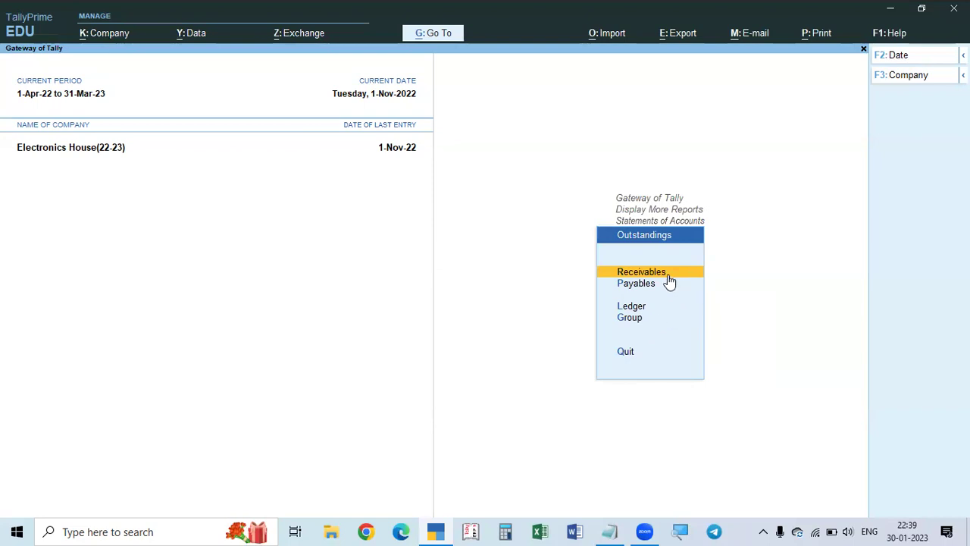
View the ledger choices for ledger outstandings, leave them, and open the group choices for group outstandings.
{"action": "left_click", "coordinate": [636, 308]}
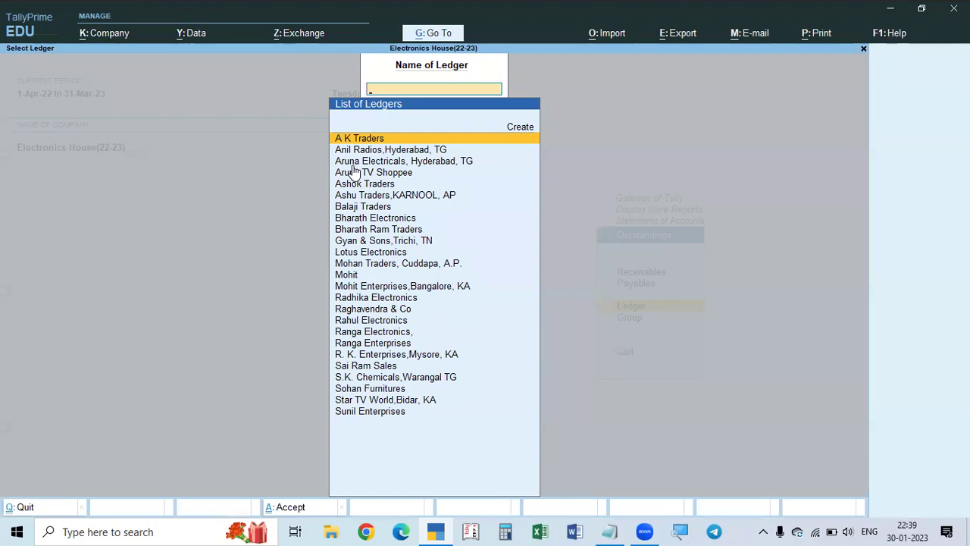
{"action": "key", "text": "Escape"}
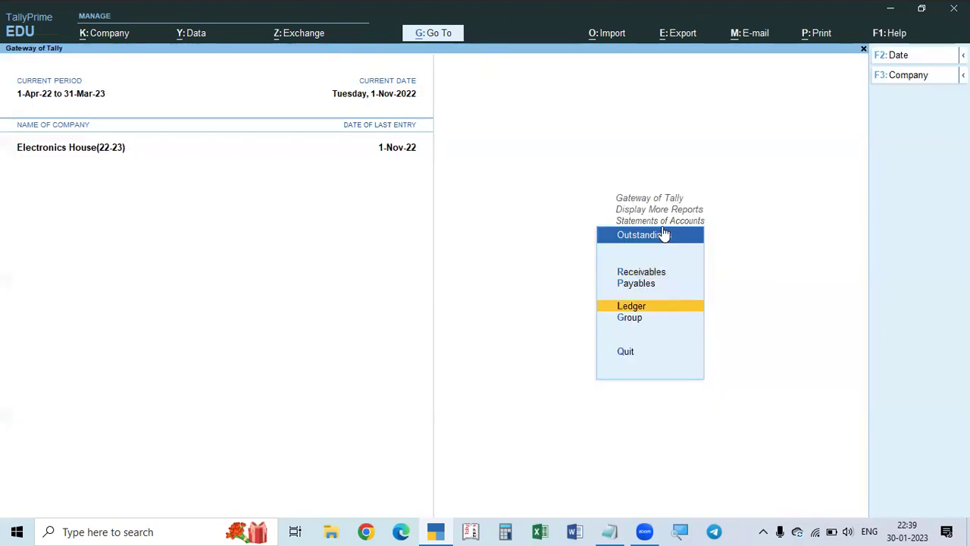
{"action": "left_click", "coordinate": [631, 318]}
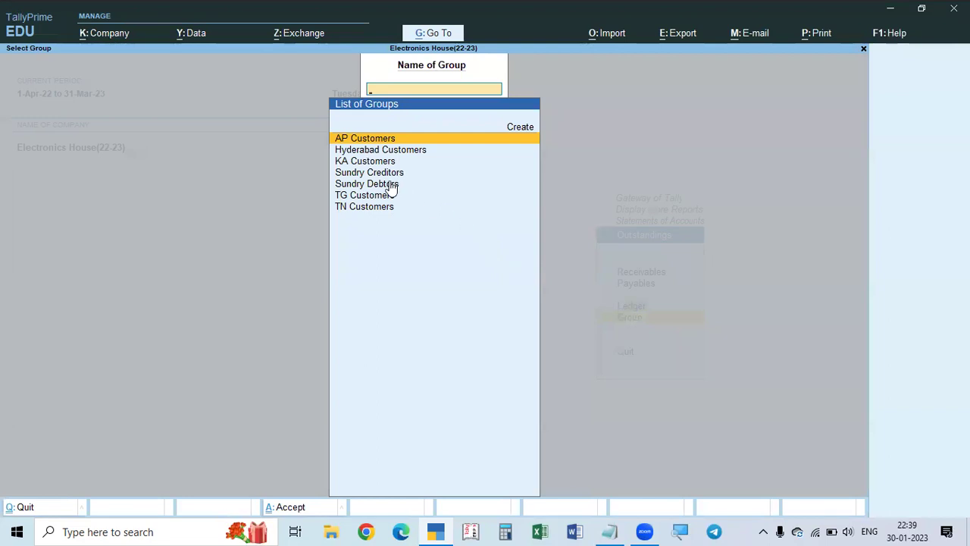
Leave the group choices and open the ledger outstandings of Anil Radios,Hyderabad, TG.
{"action": "key", "text": "Escape"}
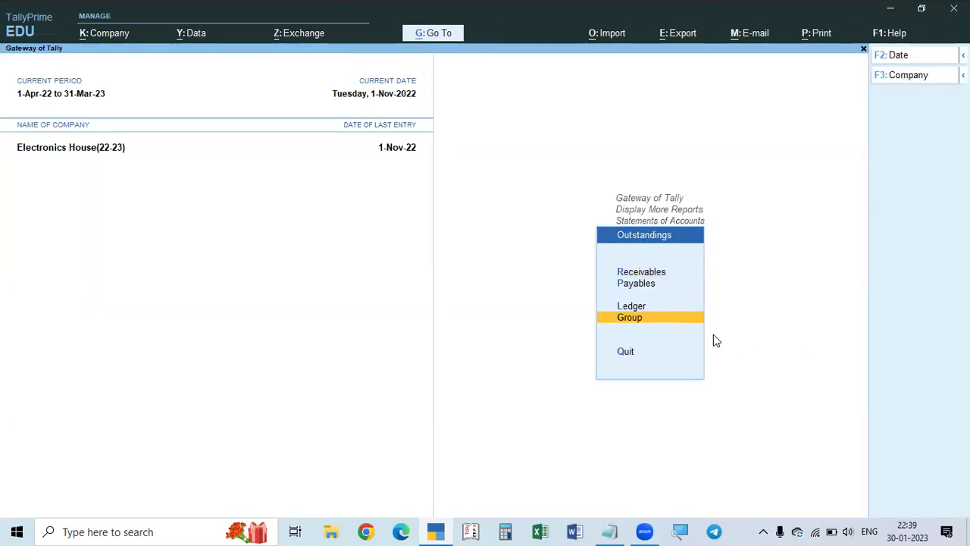
{"action": "left_click", "coordinate": [639, 308]}
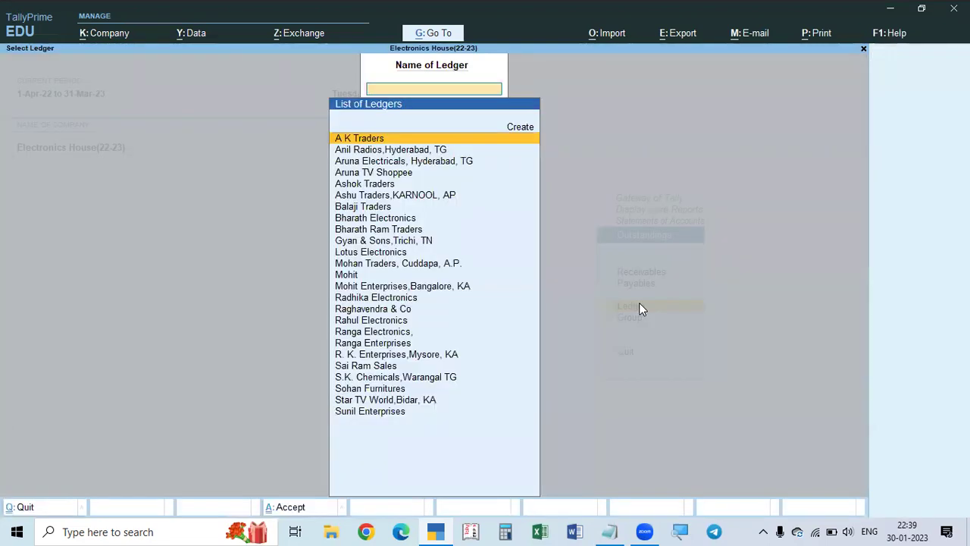
{"action": "left_click", "coordinate": [362, 150]}
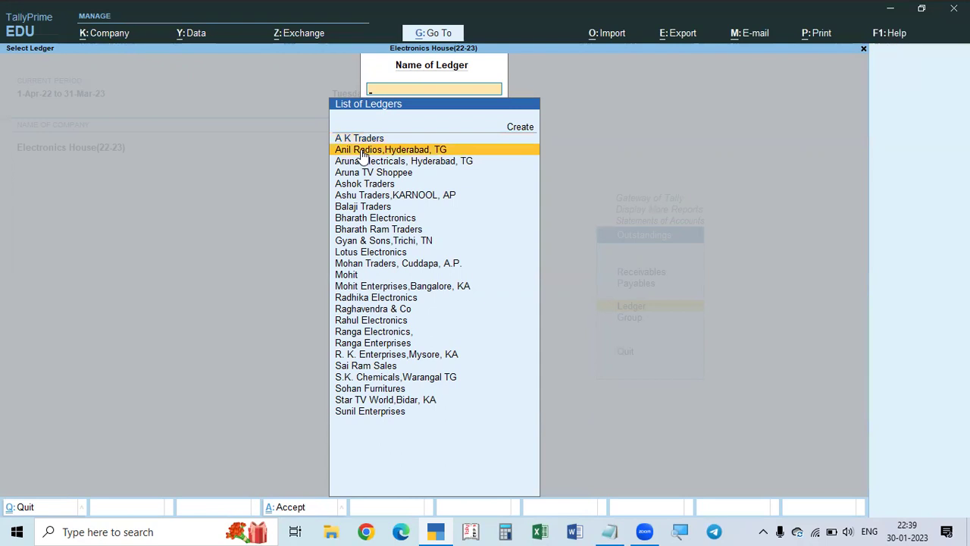
{"action": "left_click", "coordinate": [363, 151]}
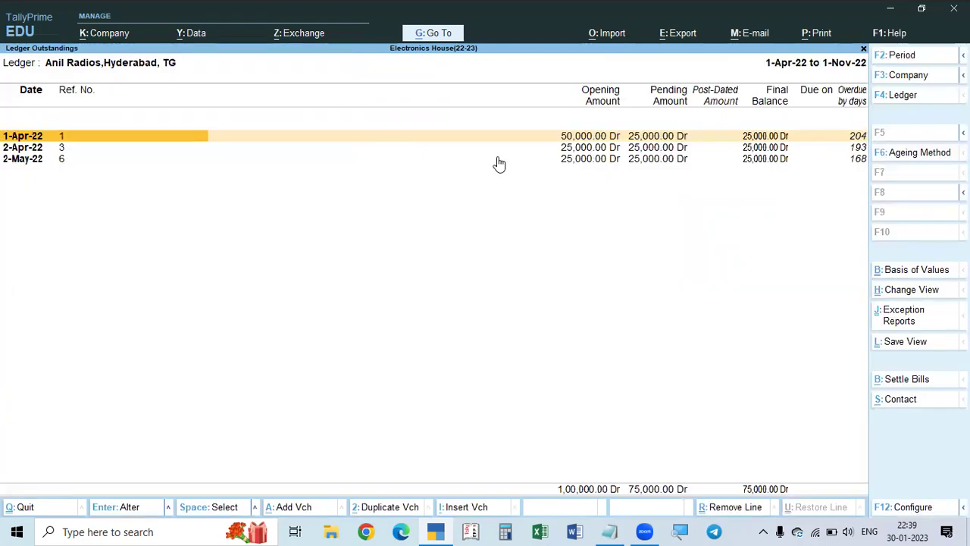
Expand the details of bill 1, delete its Receipt voucher dated 1-Jul-22, and collapse the details.
{"action": "key", "text": "shift+Return"}
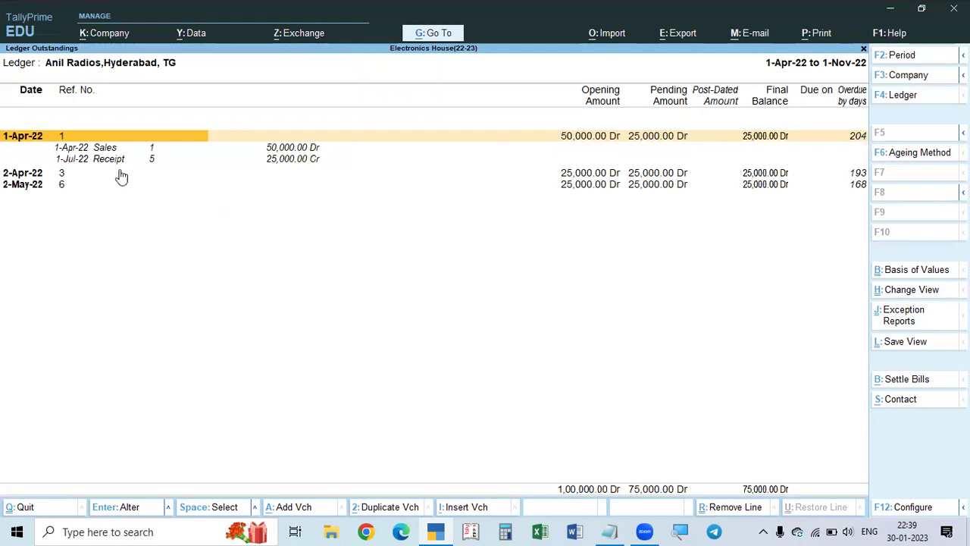
{"action": "left_click", "coordinate": [107, 160]}
{"action": "left_click", "coordinate": [107, 161]}
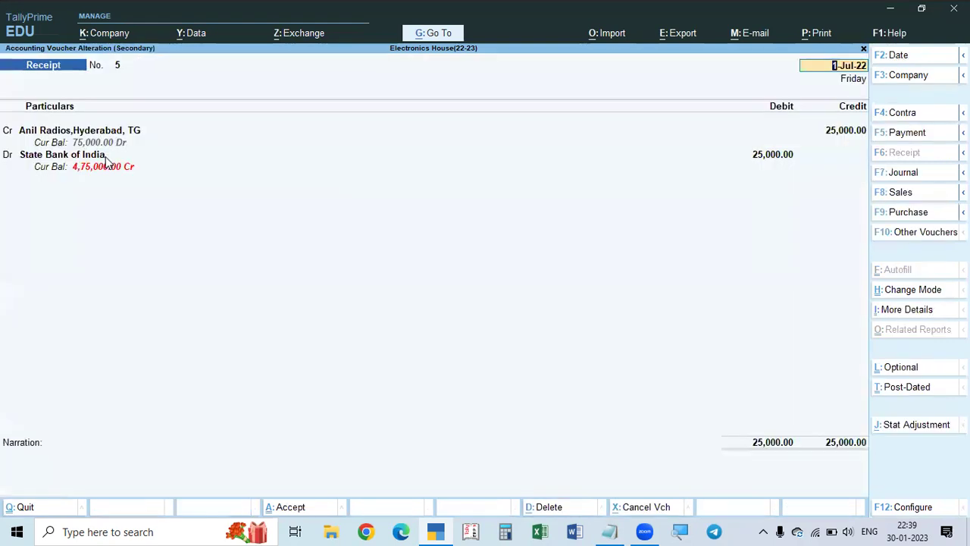
{"action": "key", "text": "alt+d"}
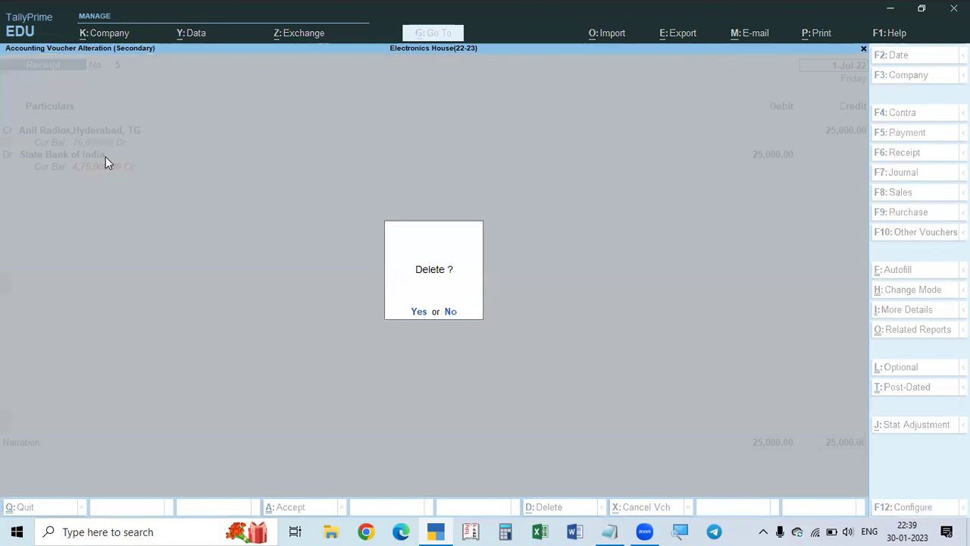
{"action": "key", "text": "y"}
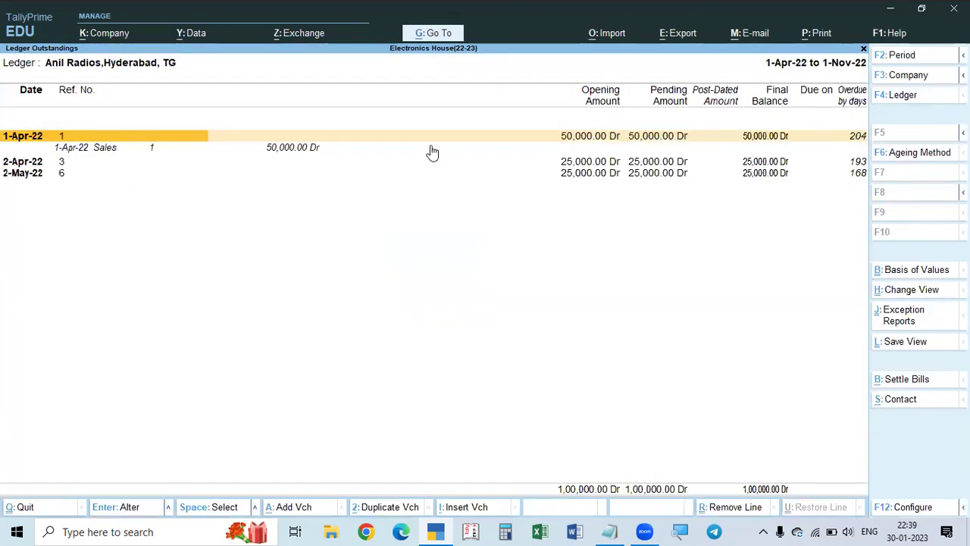
{"action": "key", "text": "shift+Return"}
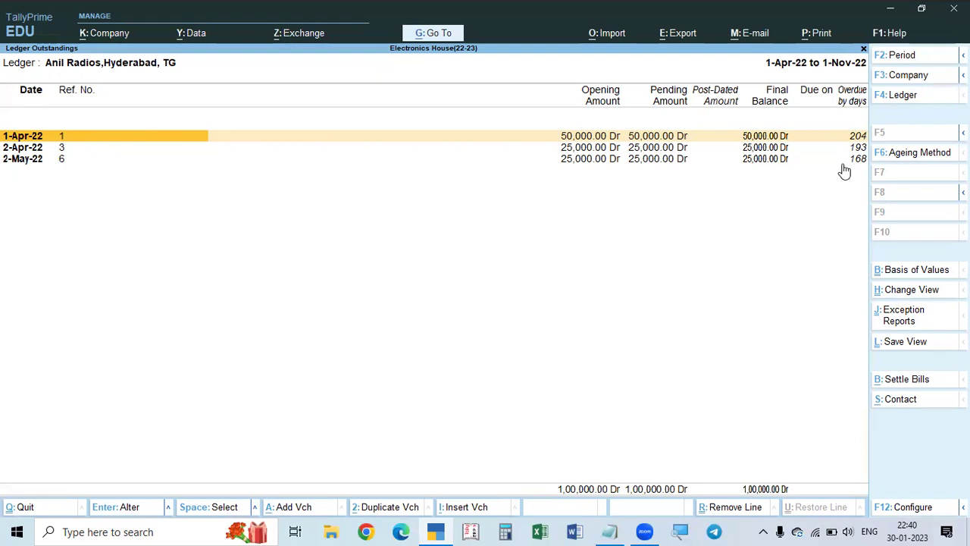
Change the ledger outstandings period to 1-Apr-22 to 2-Jun-22.
{"action": "key", "text": "F2"}
{"action": "type", "text": "1-4"}
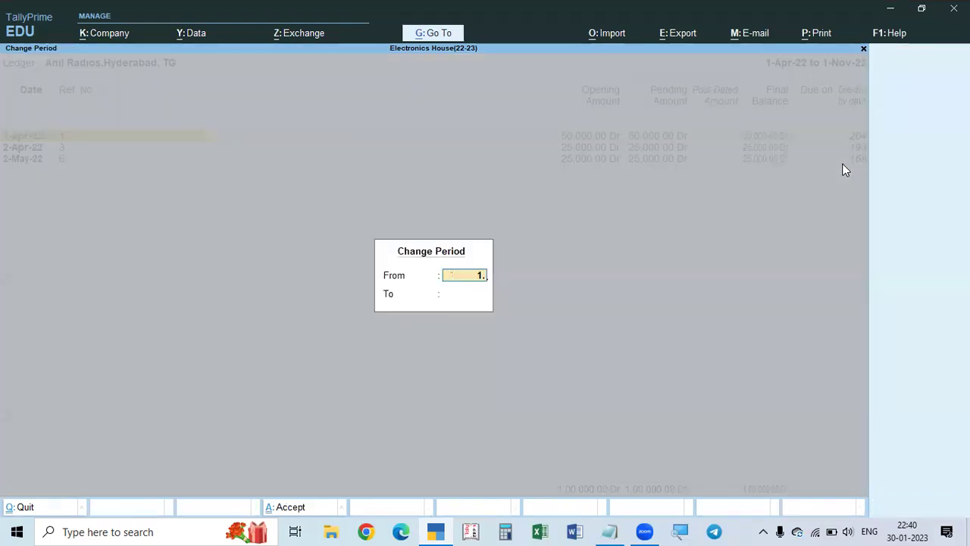
{"action": "key", "text": "Return"}
{"action": "type", "text": "2-6"}
{"action": "key", "text": "Return"}
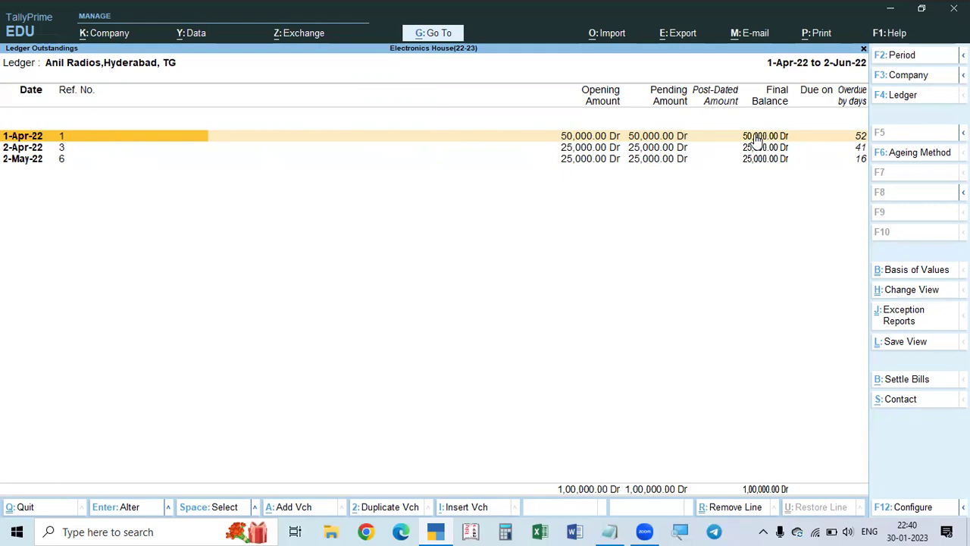
Start a settlement of bill 1 with voucher date 1-Jul-22 and State Bank of India as the account.
{"action": "left_click", "coordinate": [909, 380]}
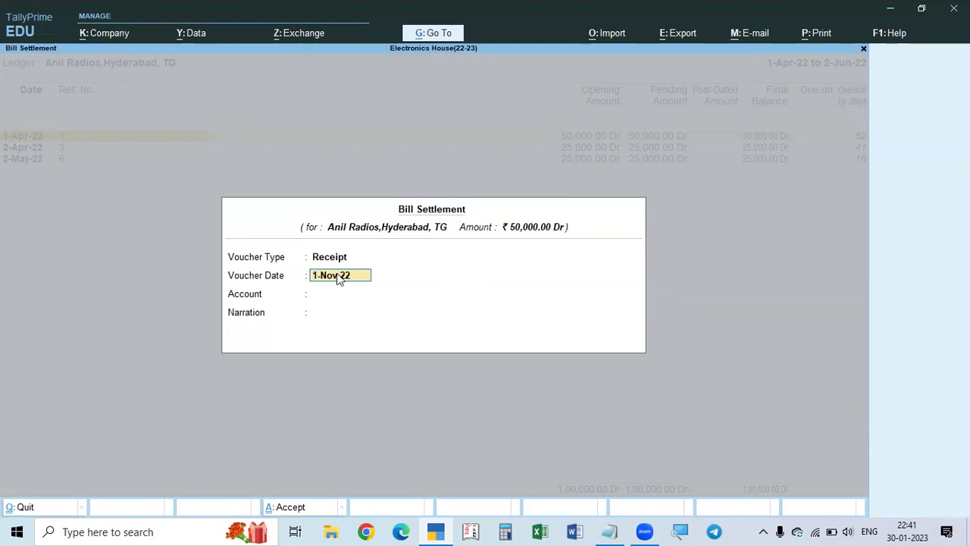
{"action": "type", "text": "1.7"}
{"action": "key", "text": "Return"}
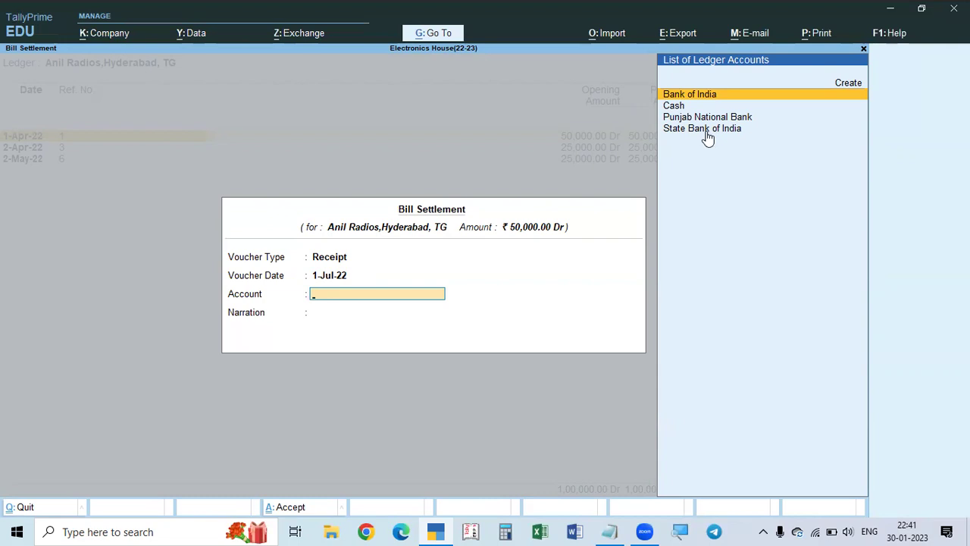
{"action": "left_click", "coordinate": [672, 107]}
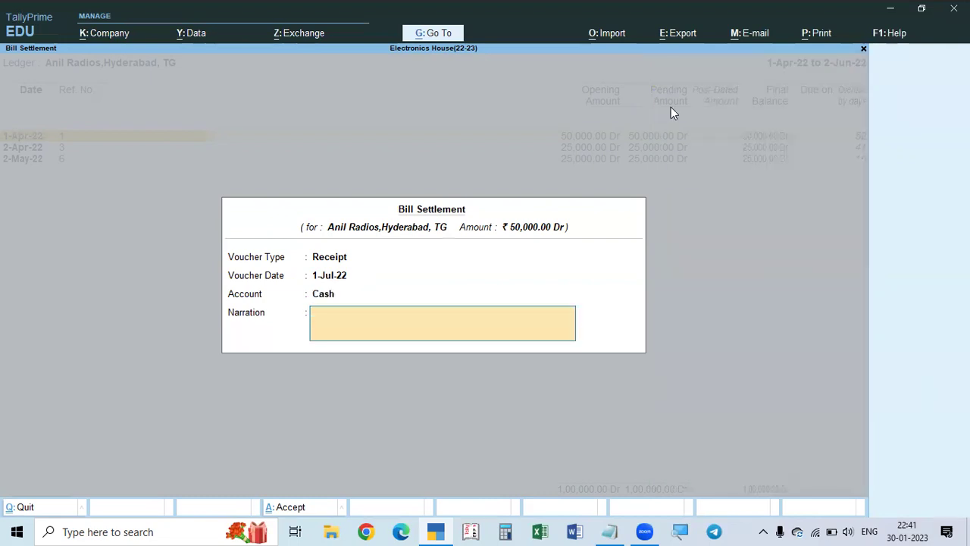
{"action": "key", "text": "BackSpace"}
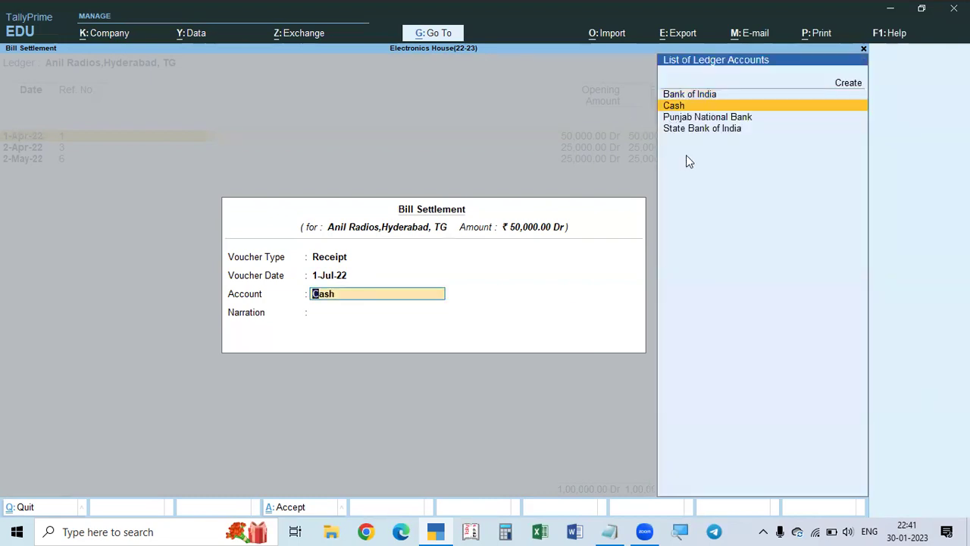
{"action": "left_click", "coordinate": [715, 129]}
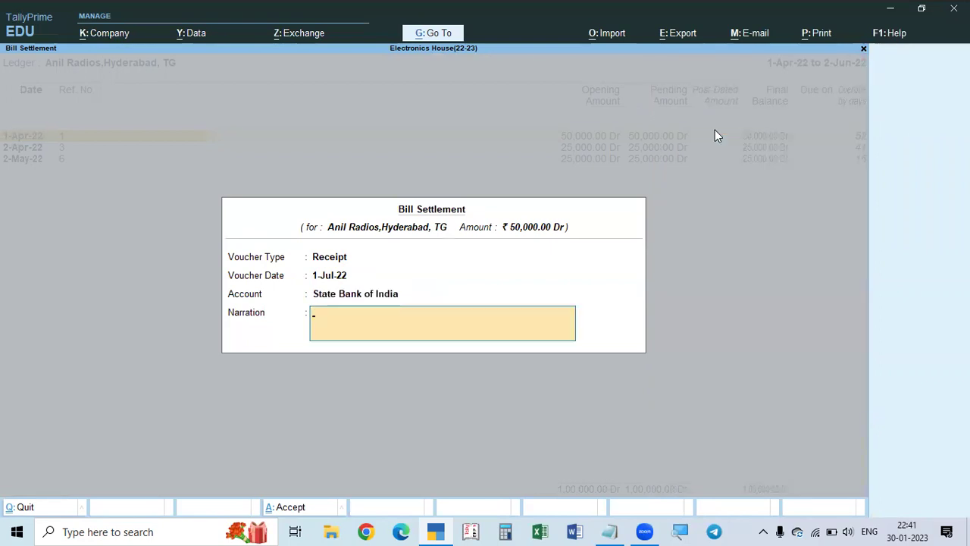
Enter the narration "being amount received against bill no: 1" and accept the bill settlement.
{"action": "type", "text": "being amount received against bill no: 1"}
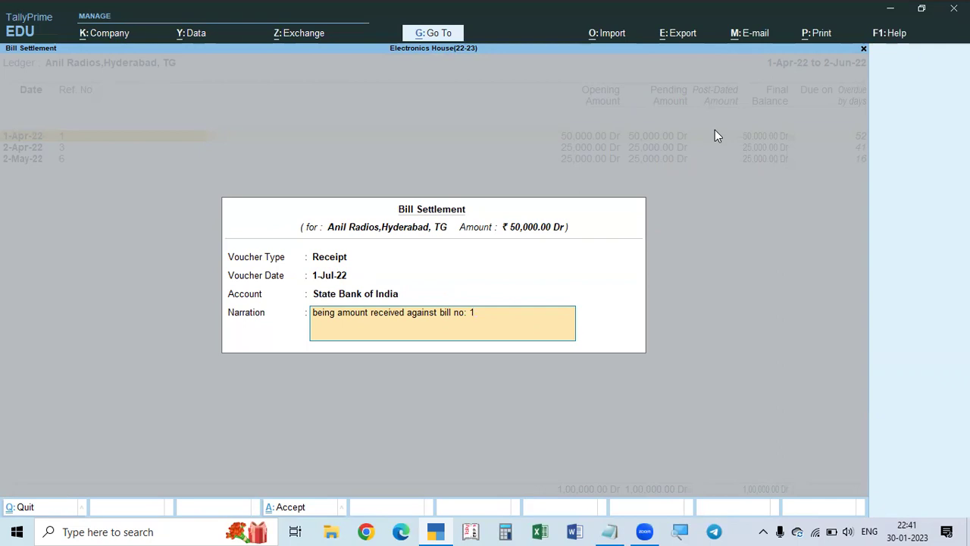
{"action": "key", "text": "Return"}
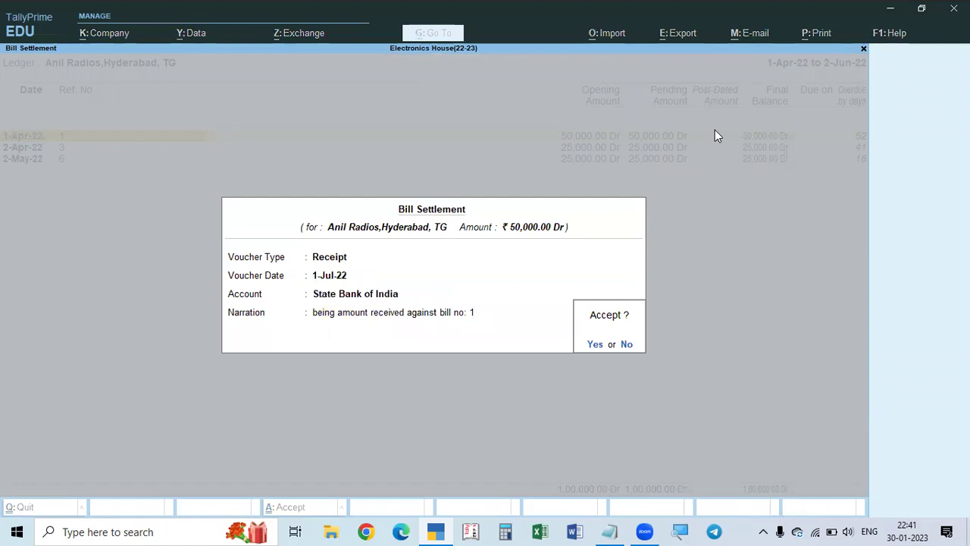
{"action": "key", "text": "Return"}
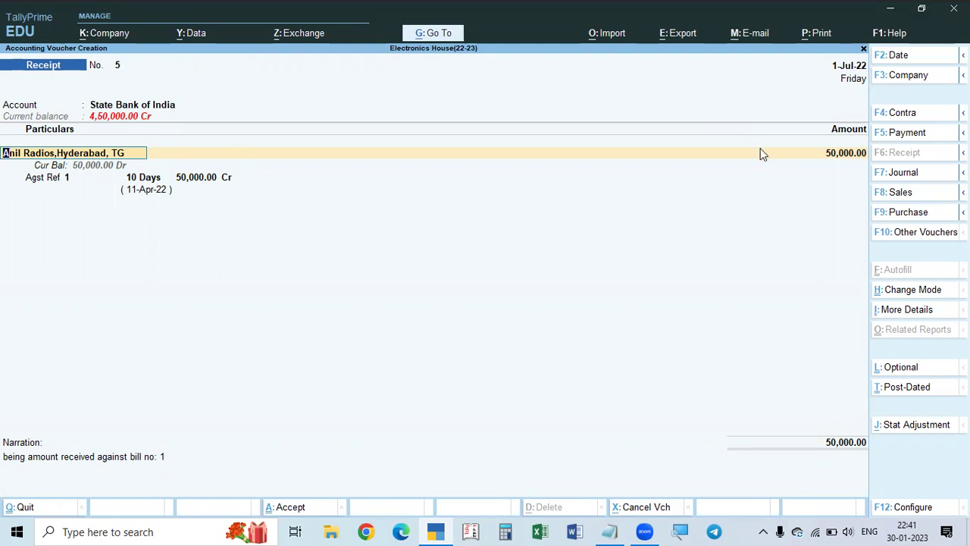
Set both the receipt amount for Anil Radios and the allocation against bill 1 to 25,000.
{"action": "left_click", "coordinate": [841, 157]}
{"action": "type", "text": "25000"}
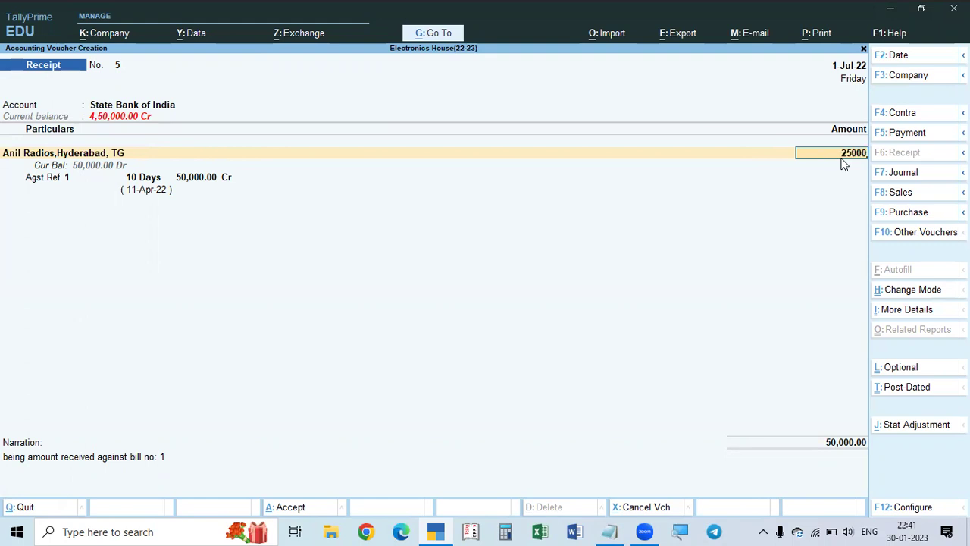
{"action": "key", "text": "Return"}
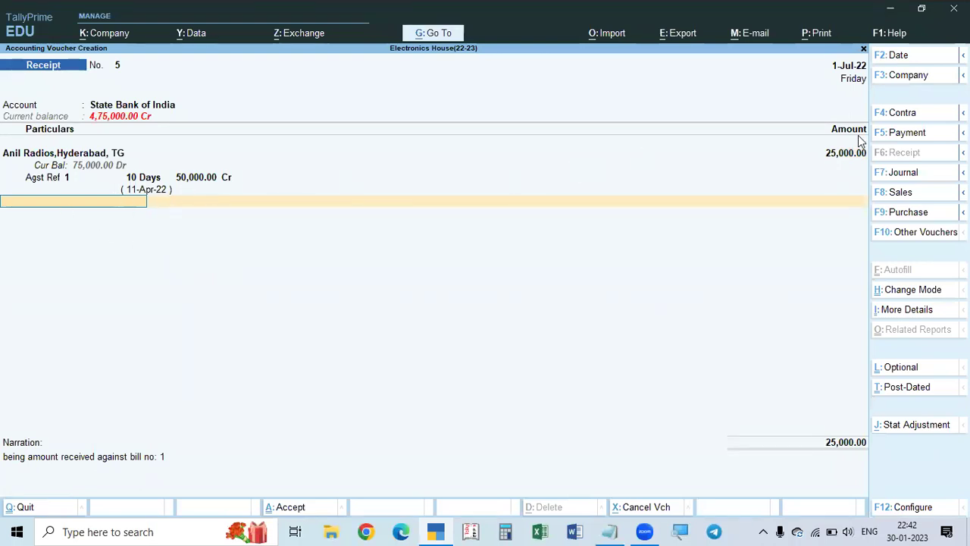
{"action": "key", "text": "BackSpace"}
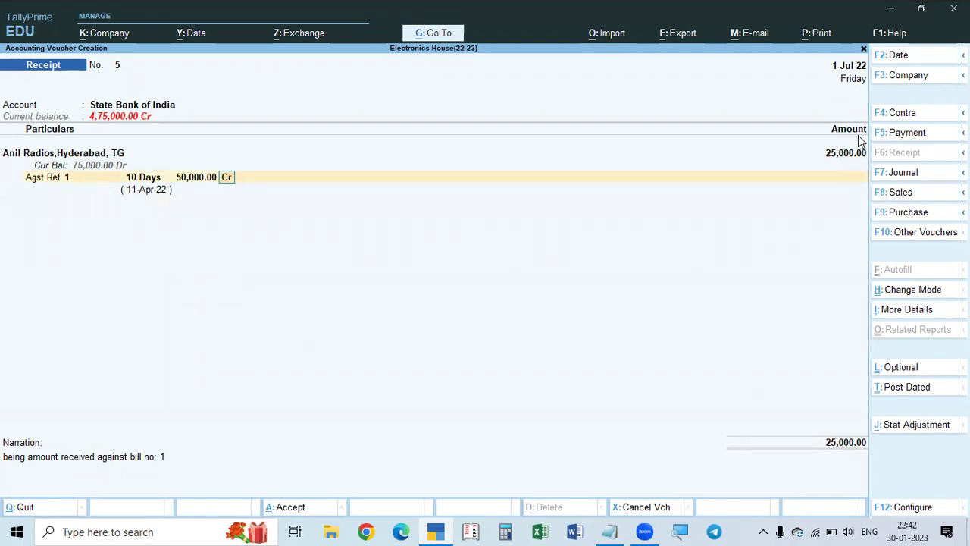
{"action": "key", "text": "BackSpace"}
{"action": "type", "text": "25000"}
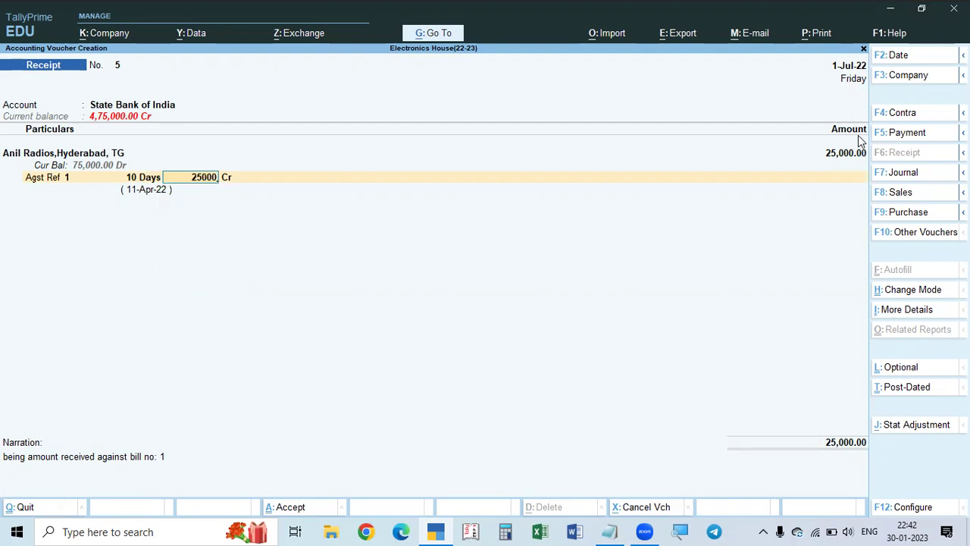
{"action": "key", "text": "Return"}
{"action": "key", "text": "Return"}
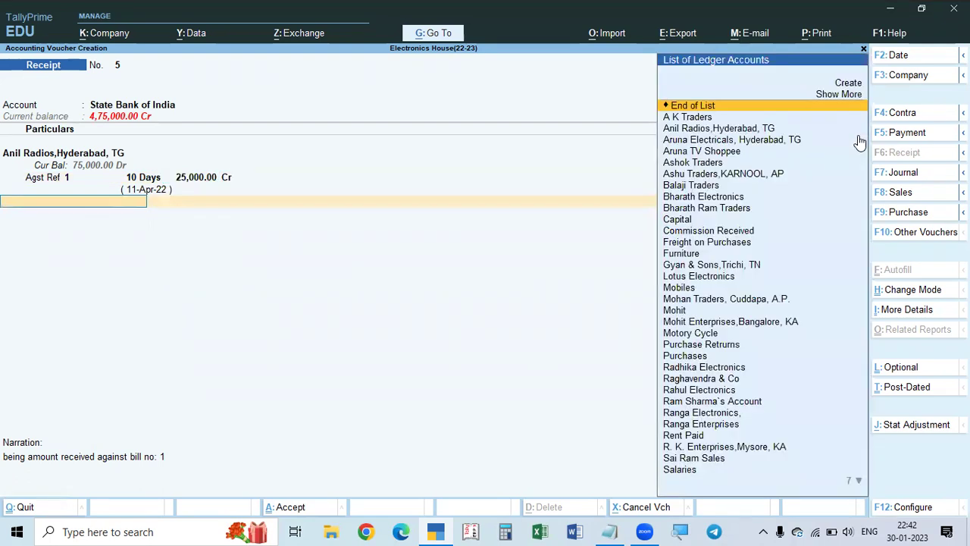
Go back to the bill reference to review the pending bills, keeping reference 1 in the receipt.
{"action": "key", "text": "BackSpace"}
{"action": "key", "text": "BackSpace"}
{"action": "key", "text": "BackSpace"}
{"action": "key", "text": "BackSpace"}
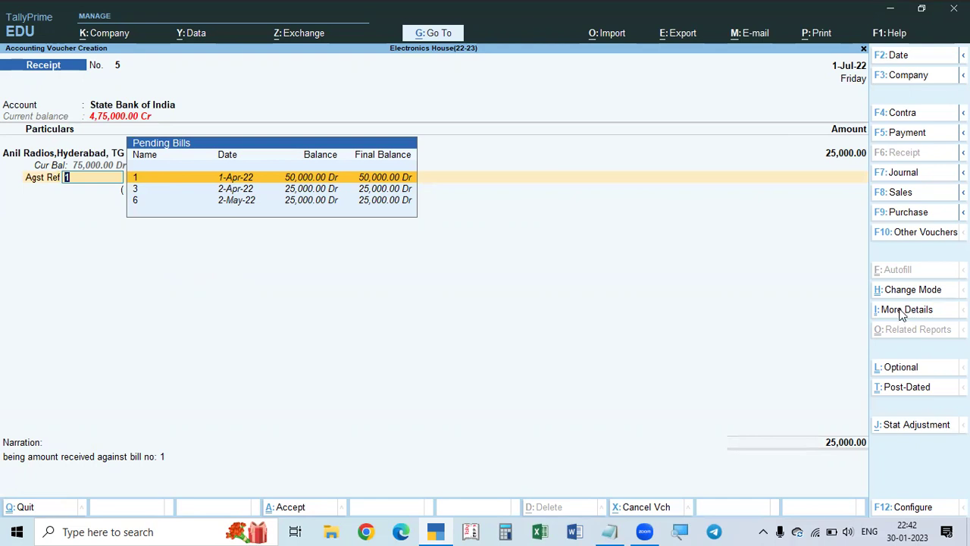
{"action": "key", "text": "Return"}
{"action": "key", "text": "Return"}
{"action": "key", "text": "Return"}
{"action": "key", "text": "Return"}
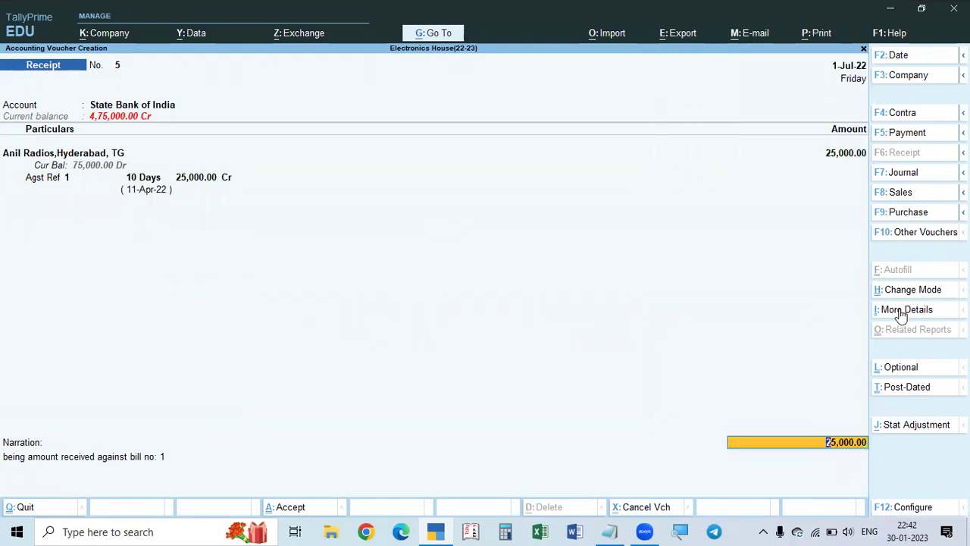
In the bank allocation for State Bank of India, enter Cheque/DD instrument number 125465 and instrument date 1-Jul-22.
{"action": "key", "text": "Return"}
{"action": "key", "text": "Return"}
{"action": "key", "text": "Return"}
{"action": "key", "text": "BackSpace"}
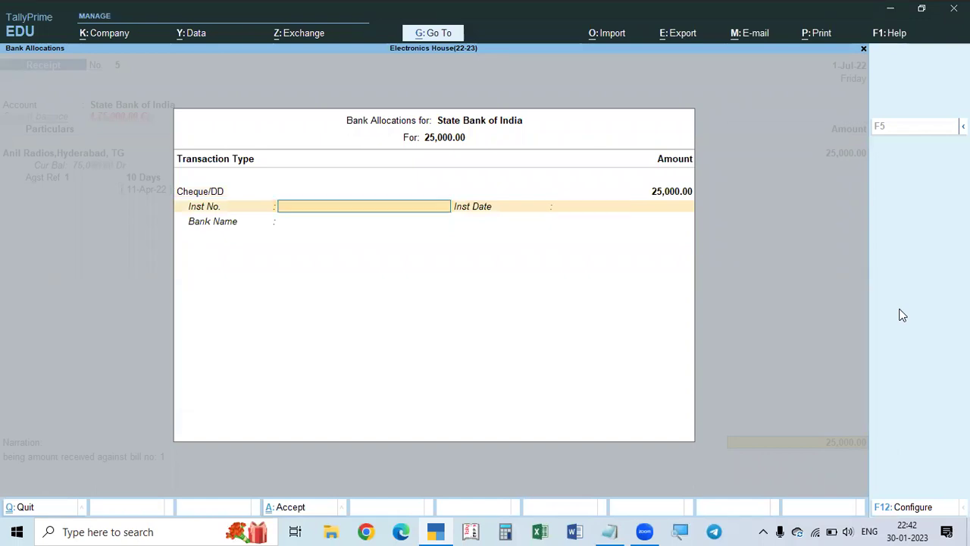
{"action": "type", "text": "125465"}
{"action": "key", "text": "Return"}
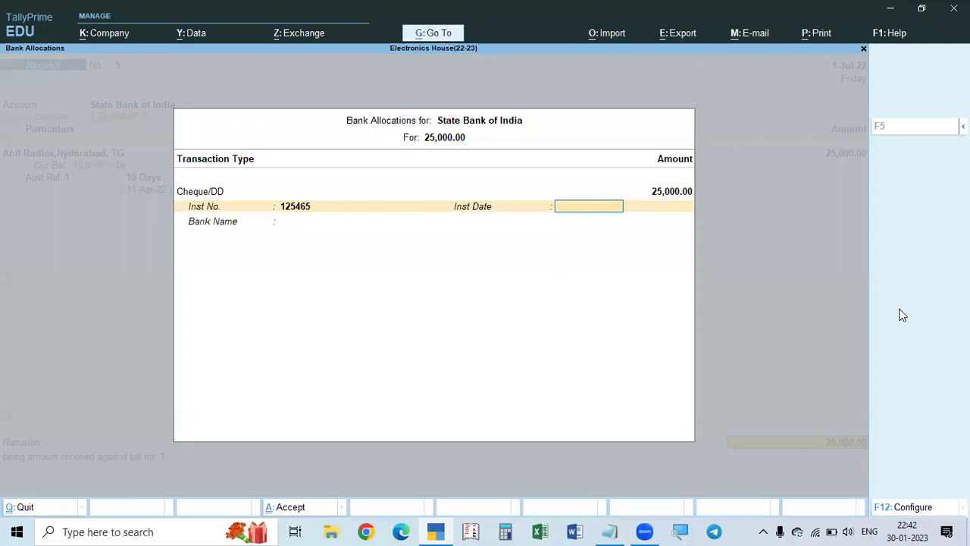
{"action": "type", "text": "1-7"}
{"action": "key", "text": "Return"}
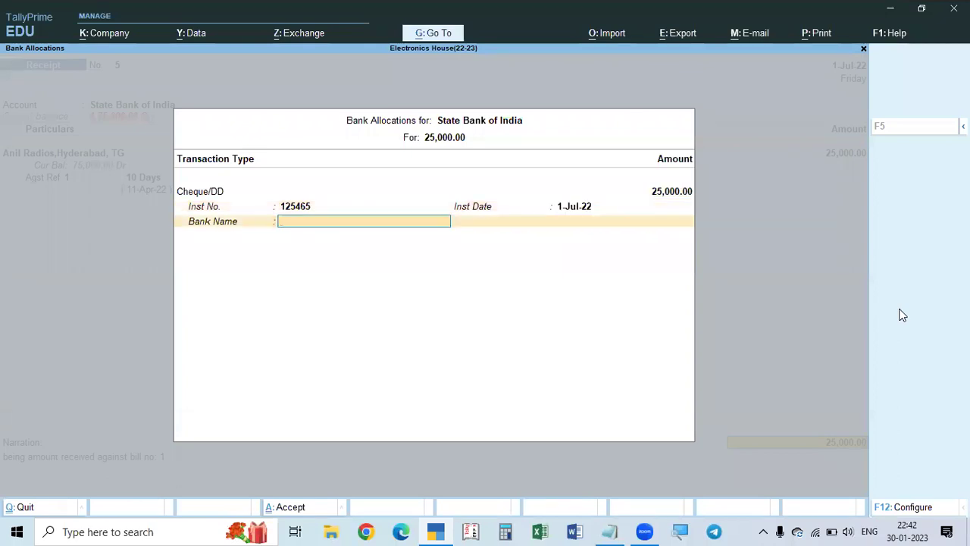
Specify BANK OF INDIA as the cheque's bank name, keep the narration, and save the receipt voucher.
{"action": "left_click", "coordinate": [382, 221]}
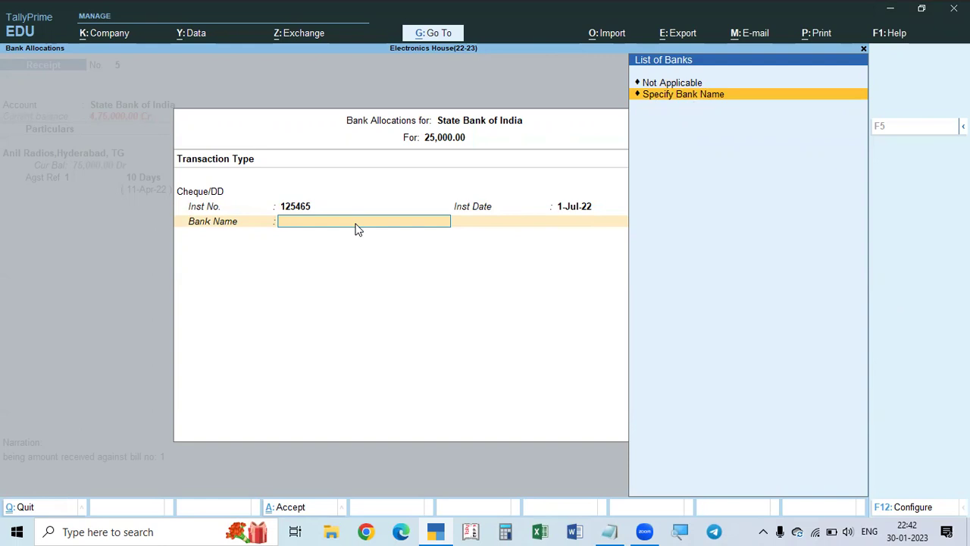
{"action": "key", "text": "Return"}
{"action": "type", "text": "BNJA"}
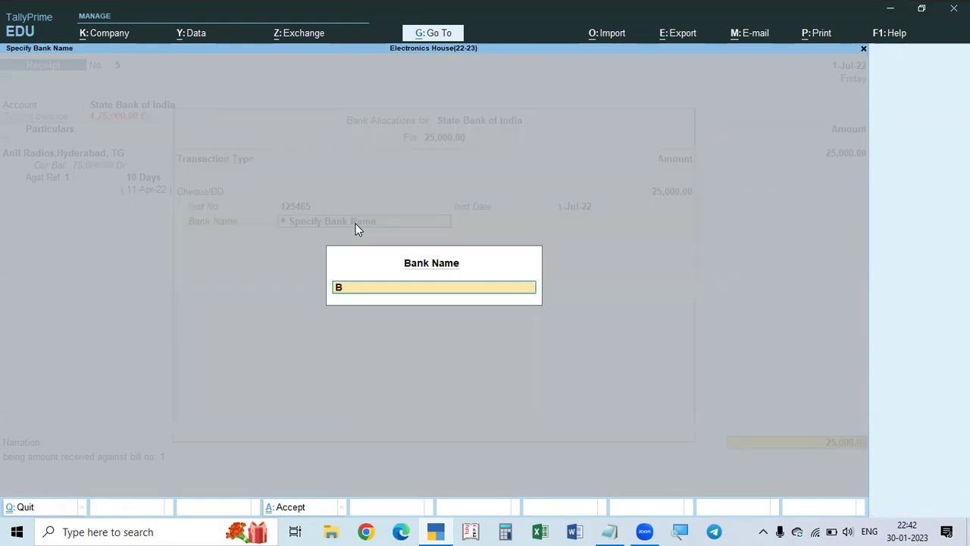
{"action": "key", "text": "BackSpace"}
{"action": "key", "text": "BackSpace"}
{"action": "key", "text": "BackSpace"}
{"action": "type", "text": "ANK OF INDIA"}
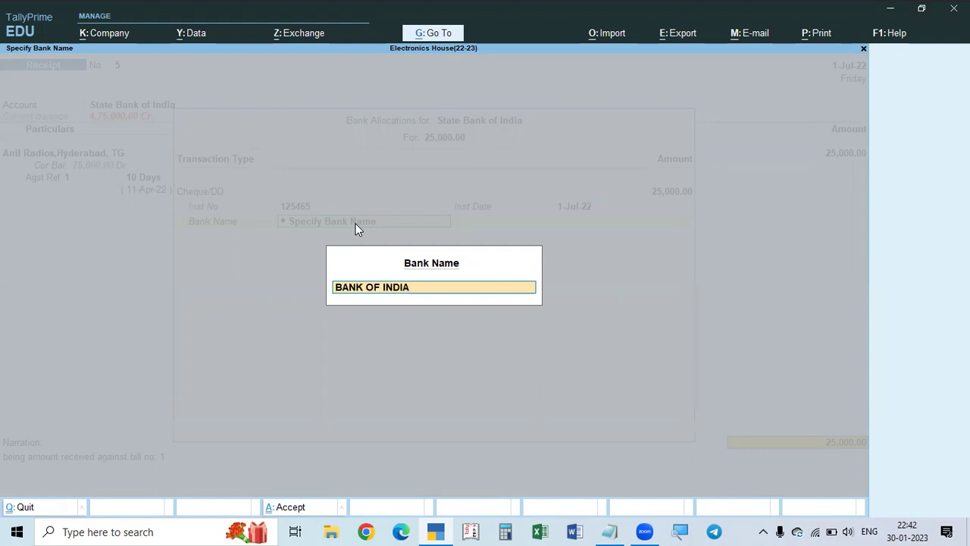
{"action": "key", "text": "Return"}
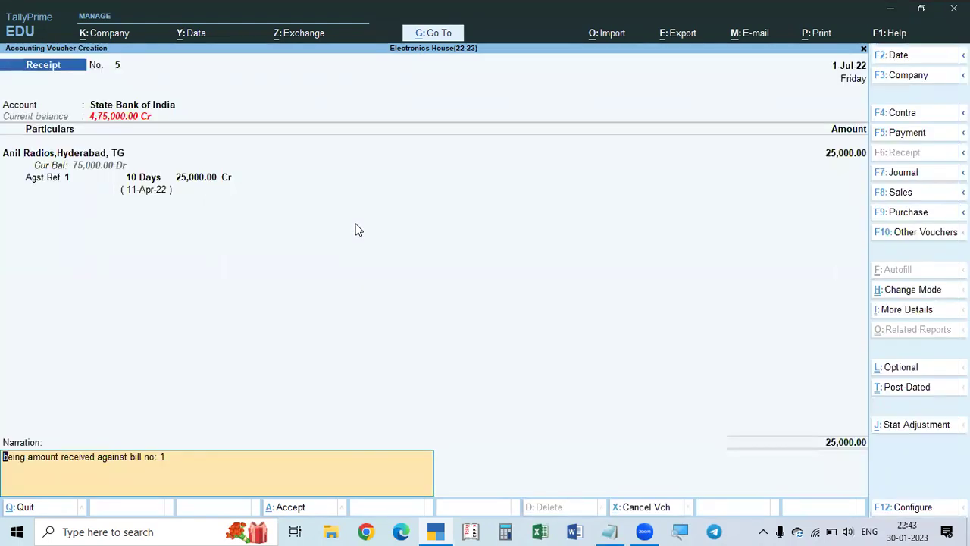
{"action": "key", "text": "Return"}
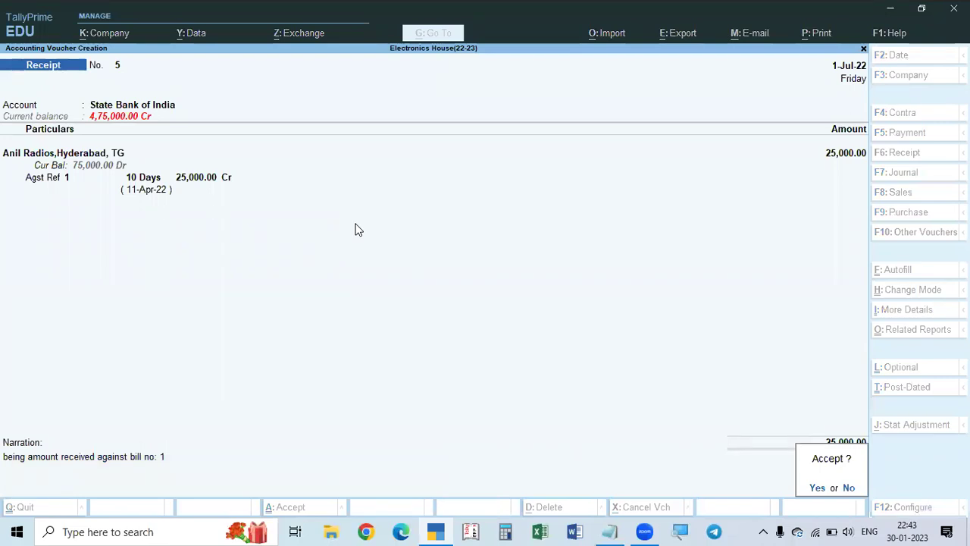
{"action": "key", "text": "Return"}
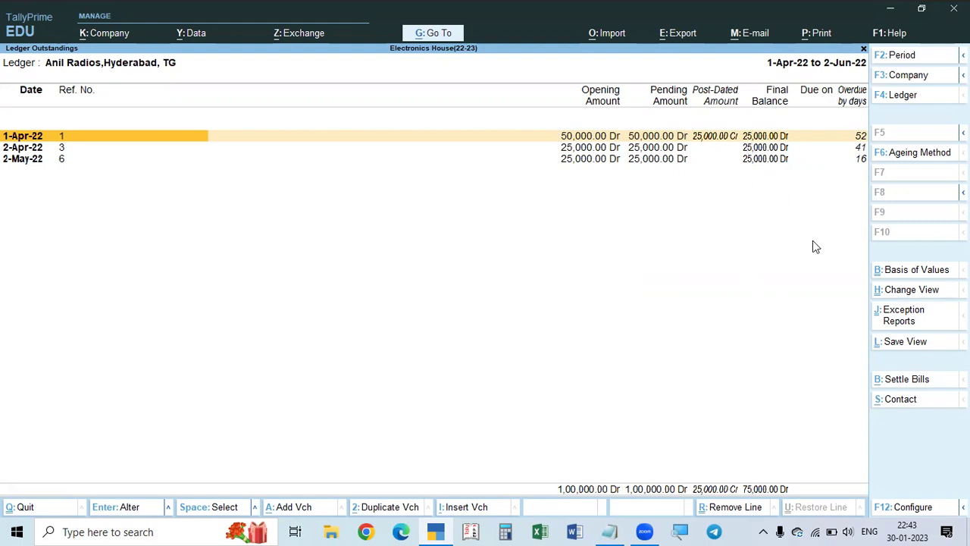
Leave the ledger outstandings and open the Anil Radios ledger vouchers from the account books.
{"action": "key", "text": "Escape"}
{"action": "key", "text": "Escape"}
{"action": "key", "text": "Escape"}
{"action": "key", "text": "Escape"}
{"action": "key", "text": "n"}
{"action": "type", "text": "dalo"}
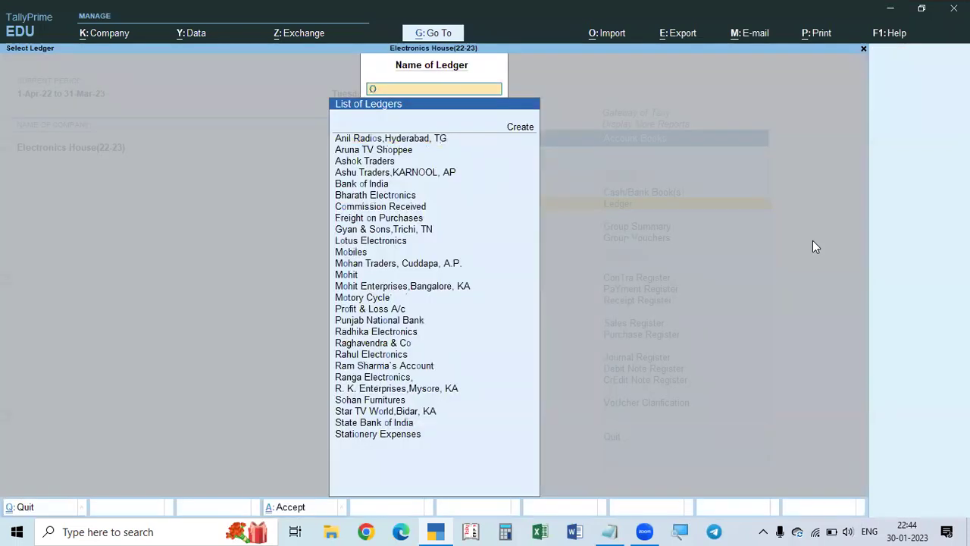
{"action": "key", "text": "Down"}
{"action": "key", "text": "Up"}
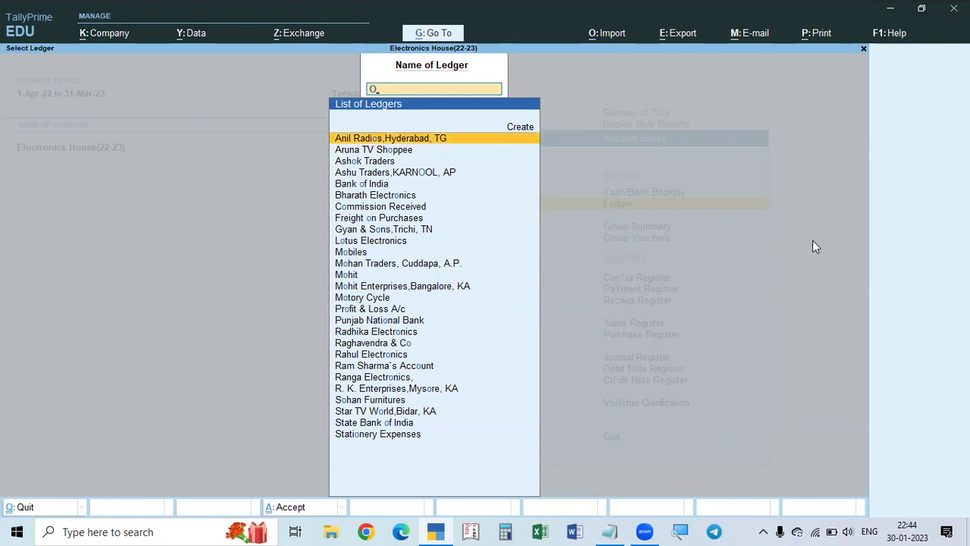
{"action": "key", "text": "Return"}
Change the ledger report's period to run from 1-Apr-22 to 1-Nov-22 to examine the entries and closing balance.
{"action": "key", "text": "F2"}
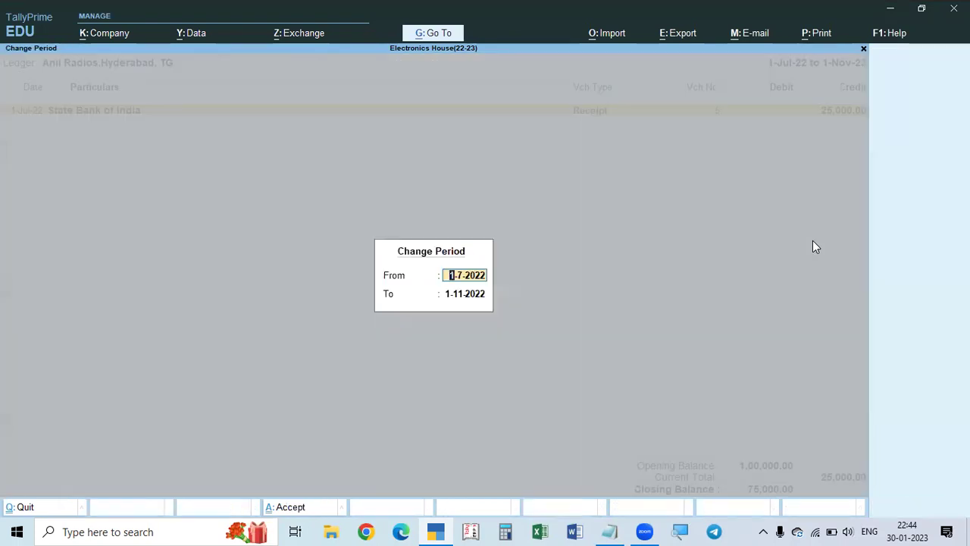
{"action": "key", "text": "Return"}
{"action": "key", "text": "BackSpace"}
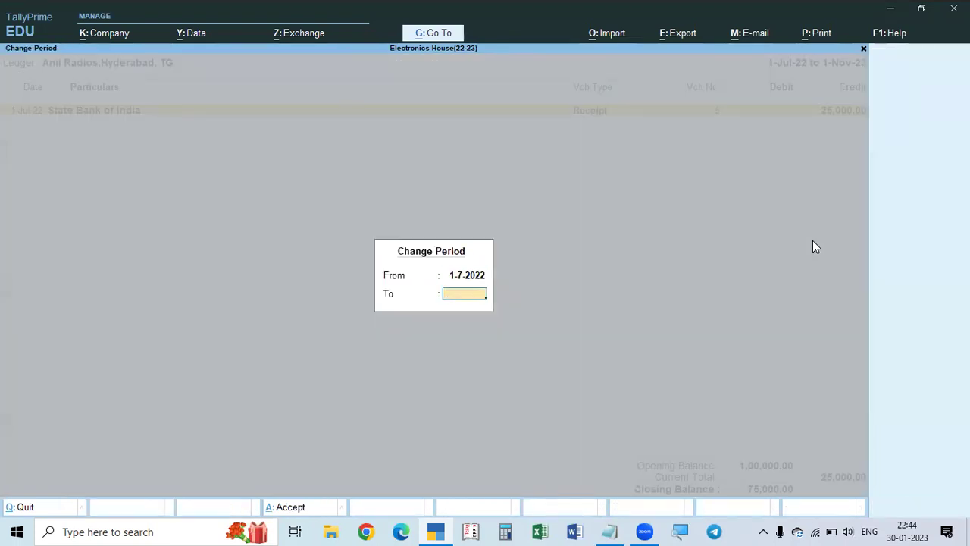
{"action": "key", "text": "BackSpace"}
{"action": "key", "text": "BackSpace"}
{"action": "key", "text": "Return"}
{"action": "key", "text": "Return"}
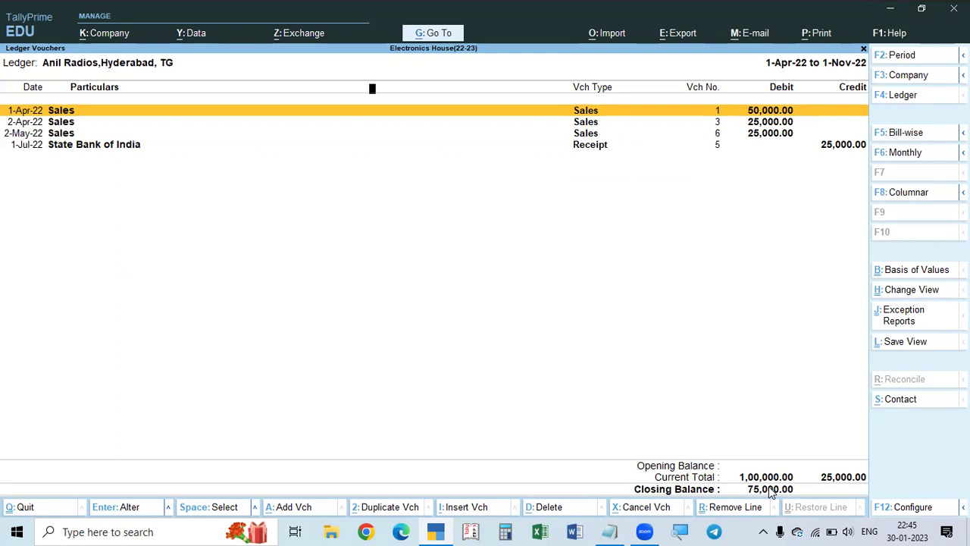
Close the Anil Radios ledger report and return to the Gateway of Tally.
{"action": "key", "text": "Escape"}
{"action": "key", "text": "Escape"}
{"action": "key", "text": "Escape"}
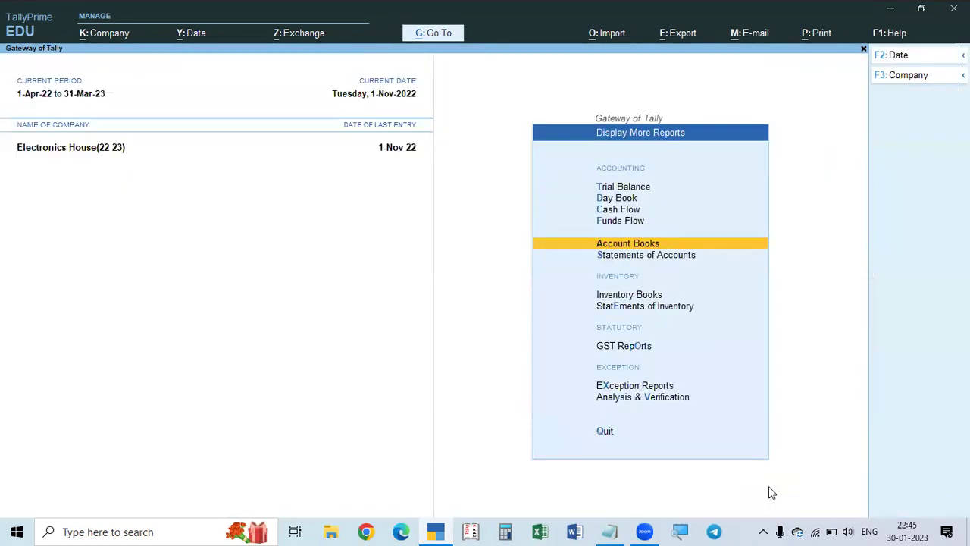
{"action": "key", "text": "Escape"}
{"action": "key", "text": "Escape"}
{"action": "key", "text": "Escape"}
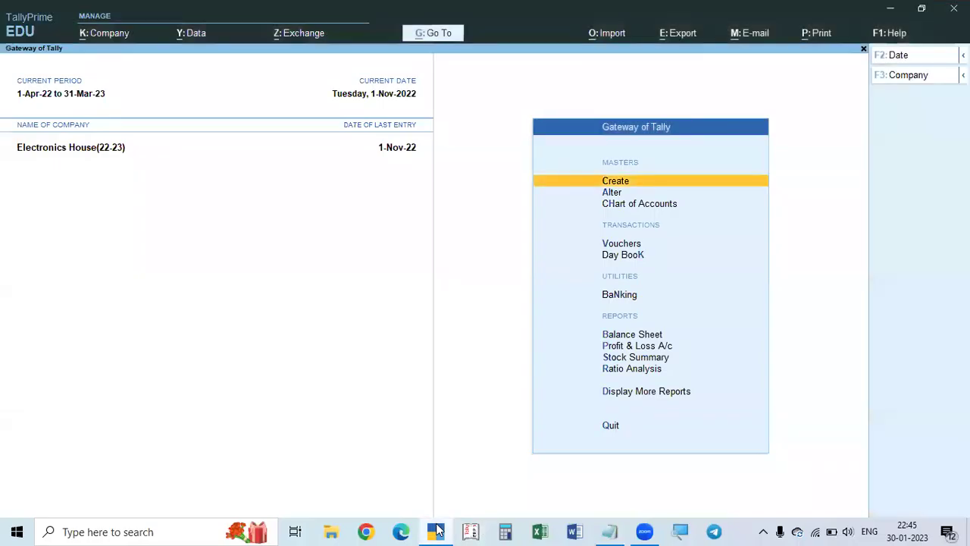
Switch to the TALLY PRIME PROBLEMS file in Notepad, review the bills outstanding and bills ageing exercises, and close it.
{"action": "left_click", "coordinate": [437, 530]}
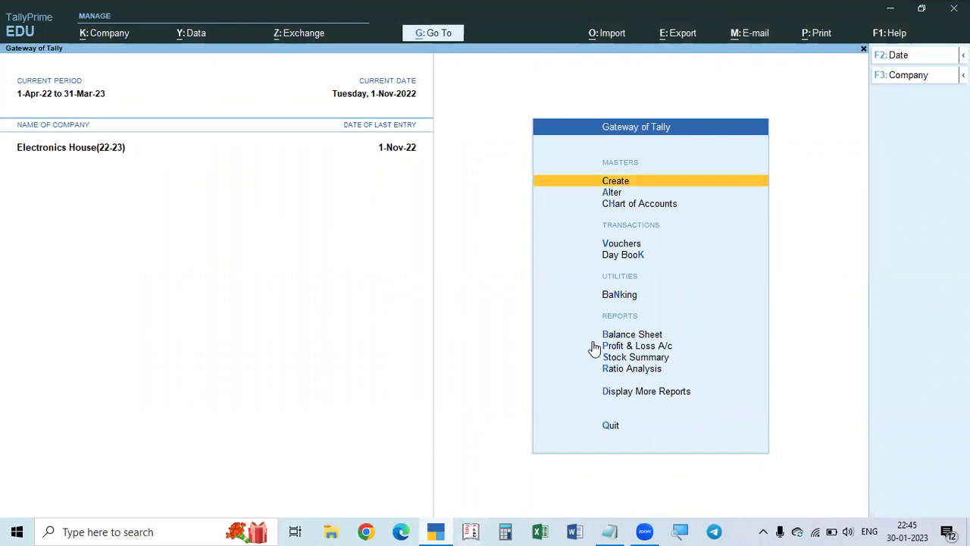
{"action": "left_click", "coordinate": [609, 531]}
{"action": "scroll", "coordinate": [323, 404], "scroll_direction": "up", "scroll_amount": 1}
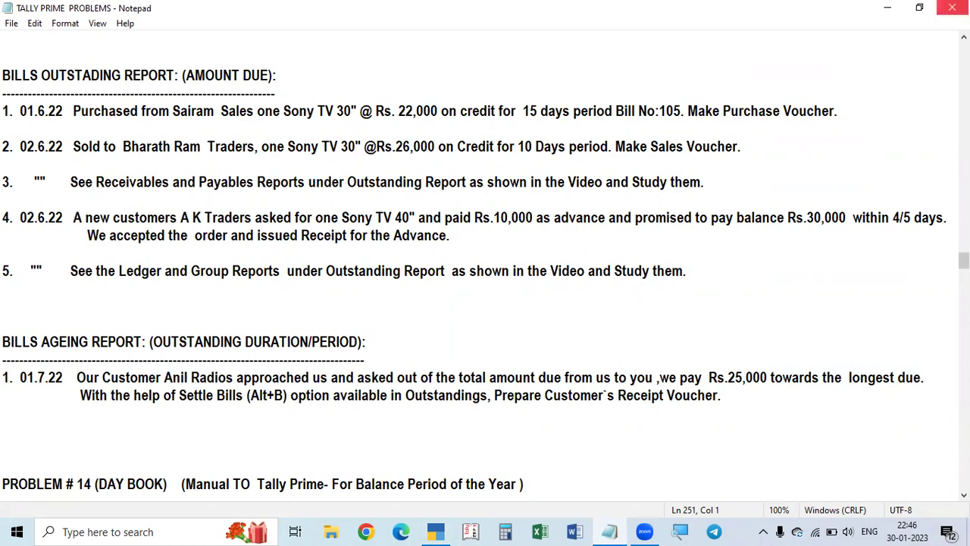
{"action": "left_click", "coordinate": [953, 8]}
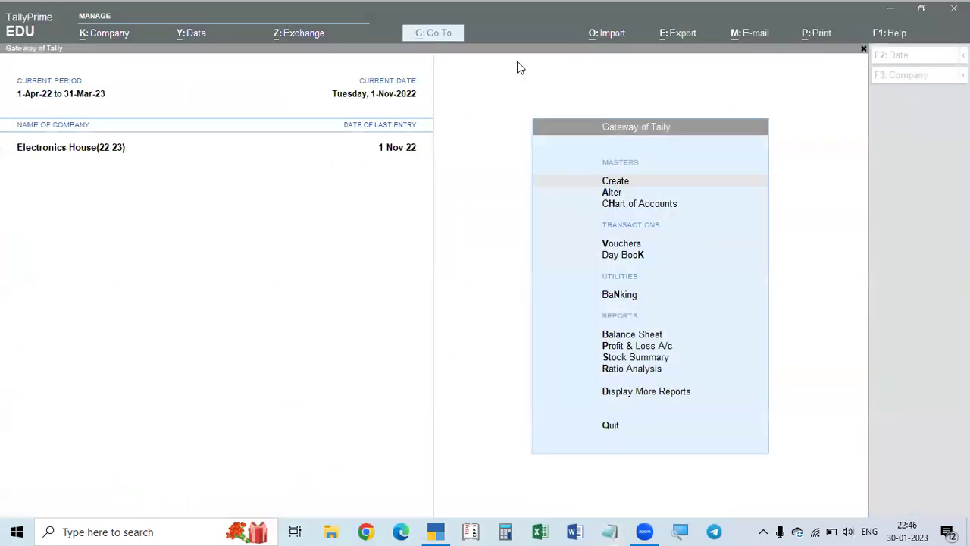